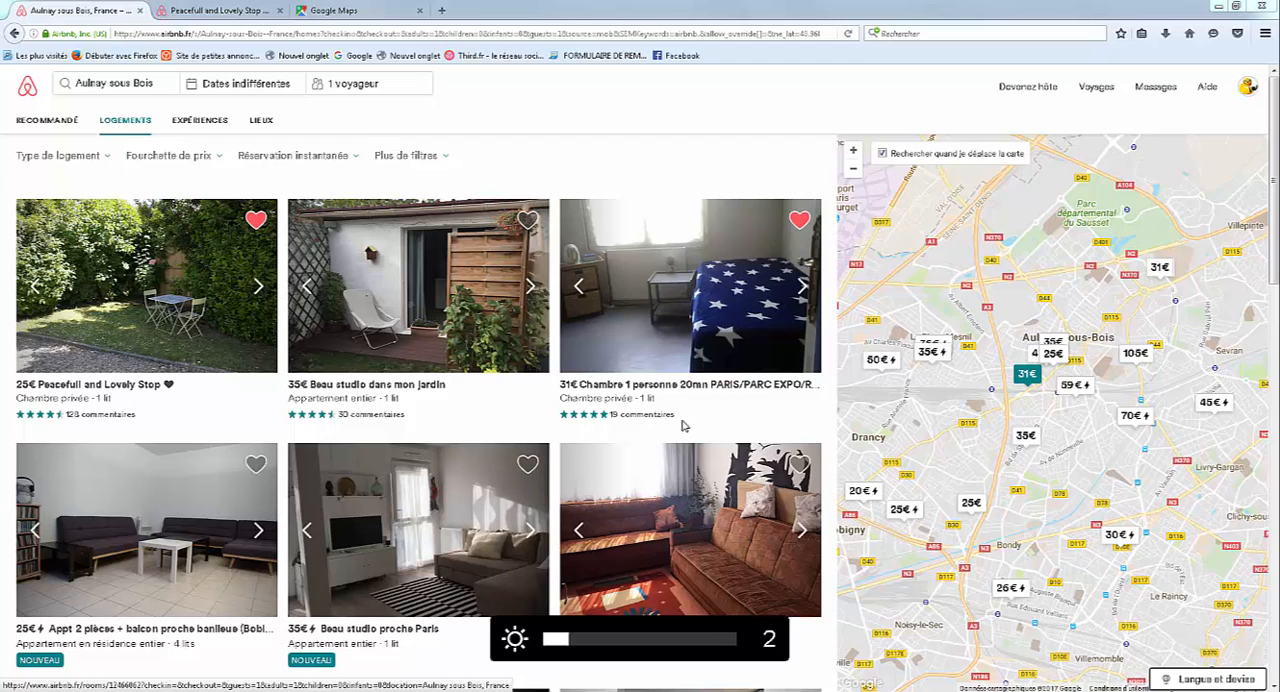
key(XF86MonBrightnessUp)
key(XF86MonBrightnessUp)
key(XF86MonBrightnessUp)
key(XF86MonBrightnessUp)
key(XF86MonBrightnessUp)
key(XF86MonBrightnessUp)
key(XF86MonBrightnessUp)
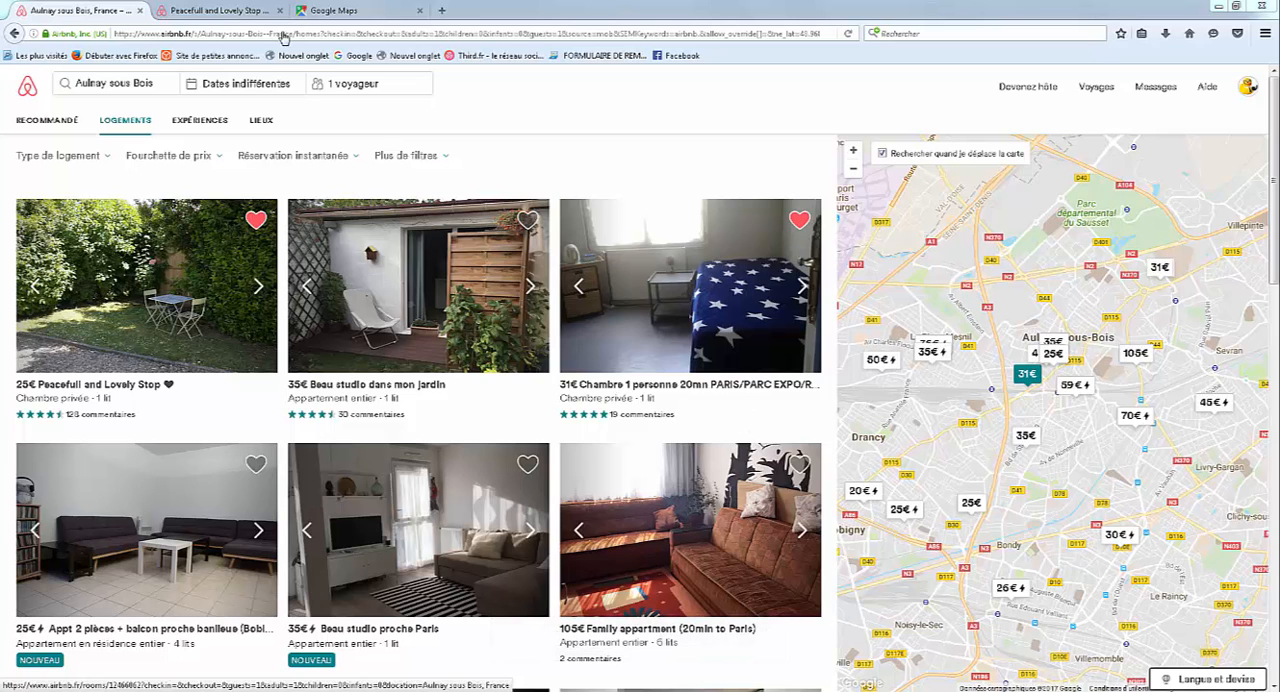
click(803, 211)
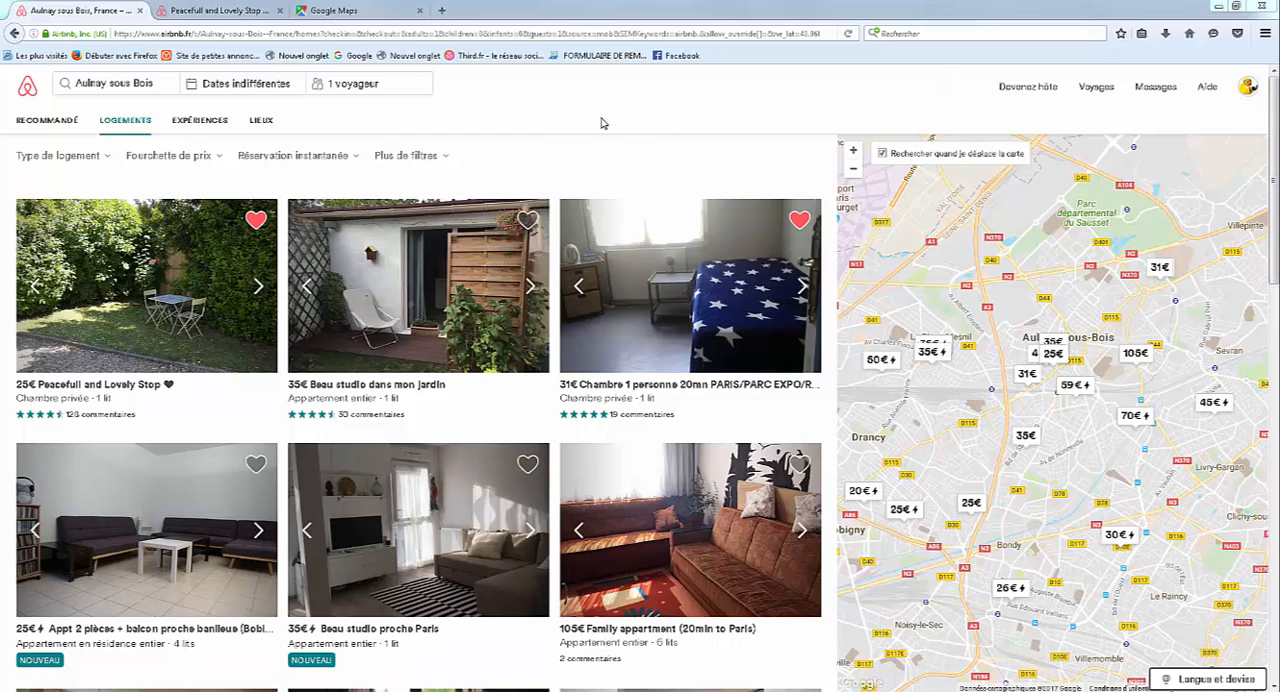
Open the "Peacefull and Lovely Stop" listing and review it from the presentation down to its location map, dismissing the Windows color scheme prompt.
click(213, 11)
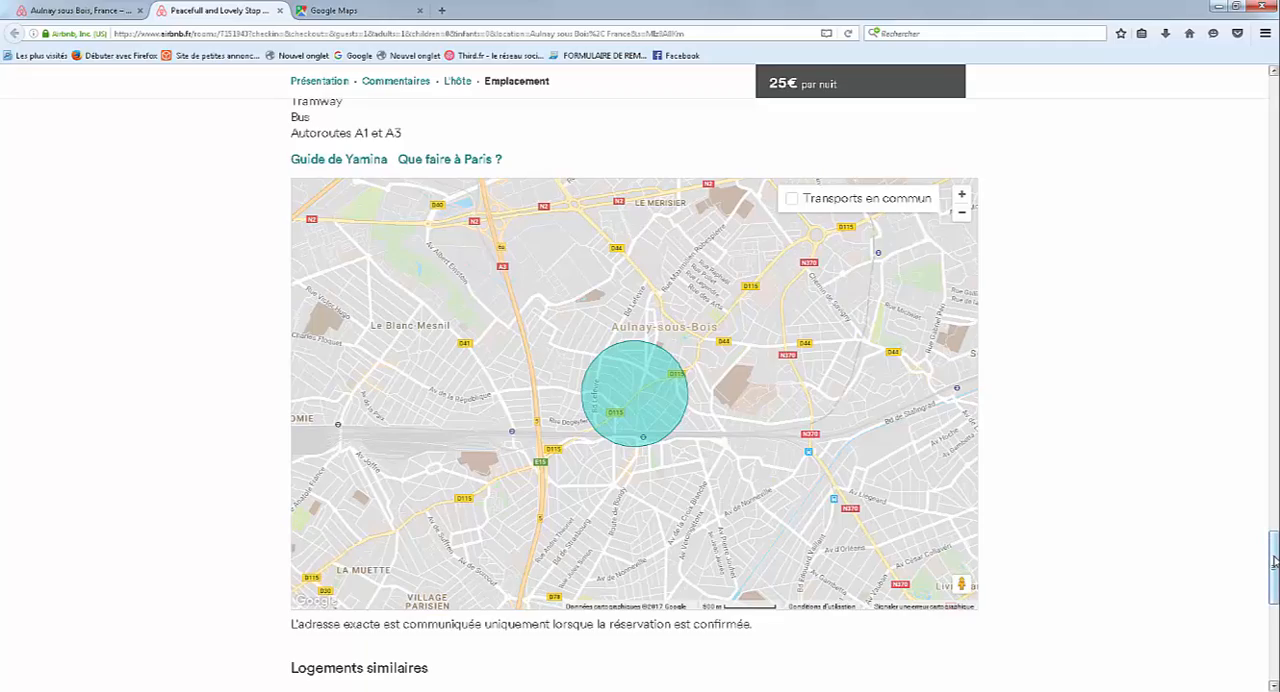
scroll(1275, 561, up, 3)
scroll(1275, 561, up, 20)
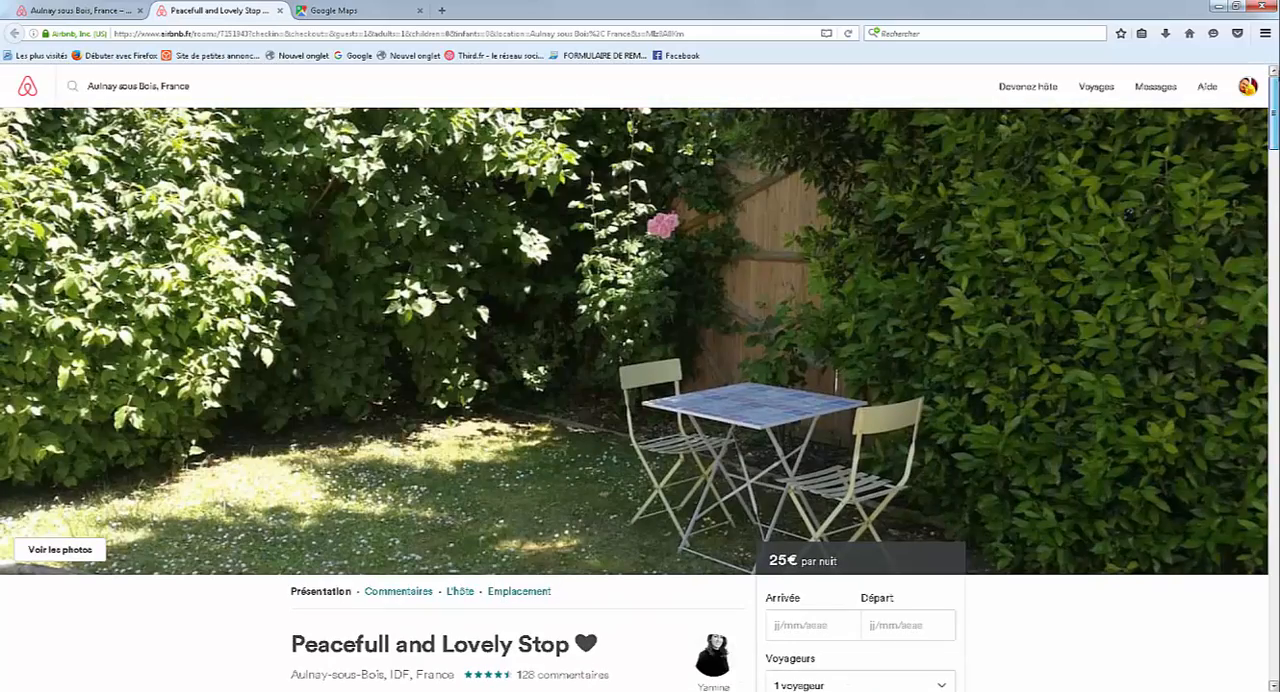
scroll(709, 453, down, 6)
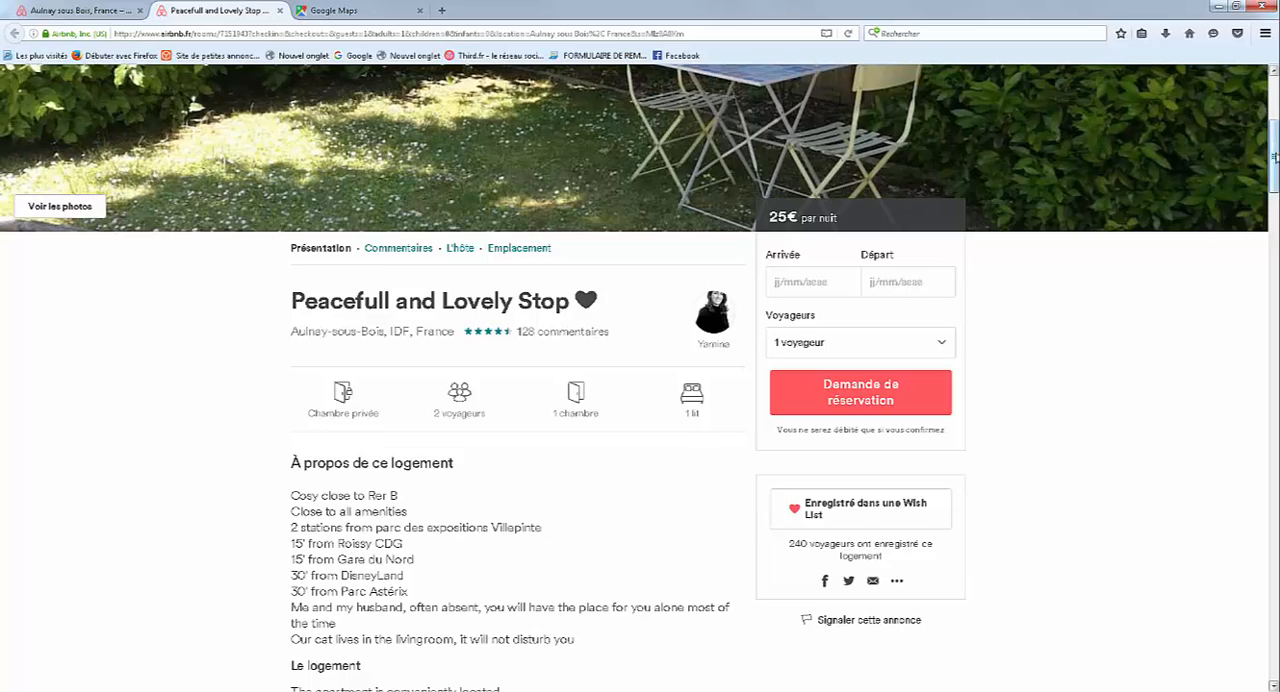
drag(1275, 168, 1272, 543)
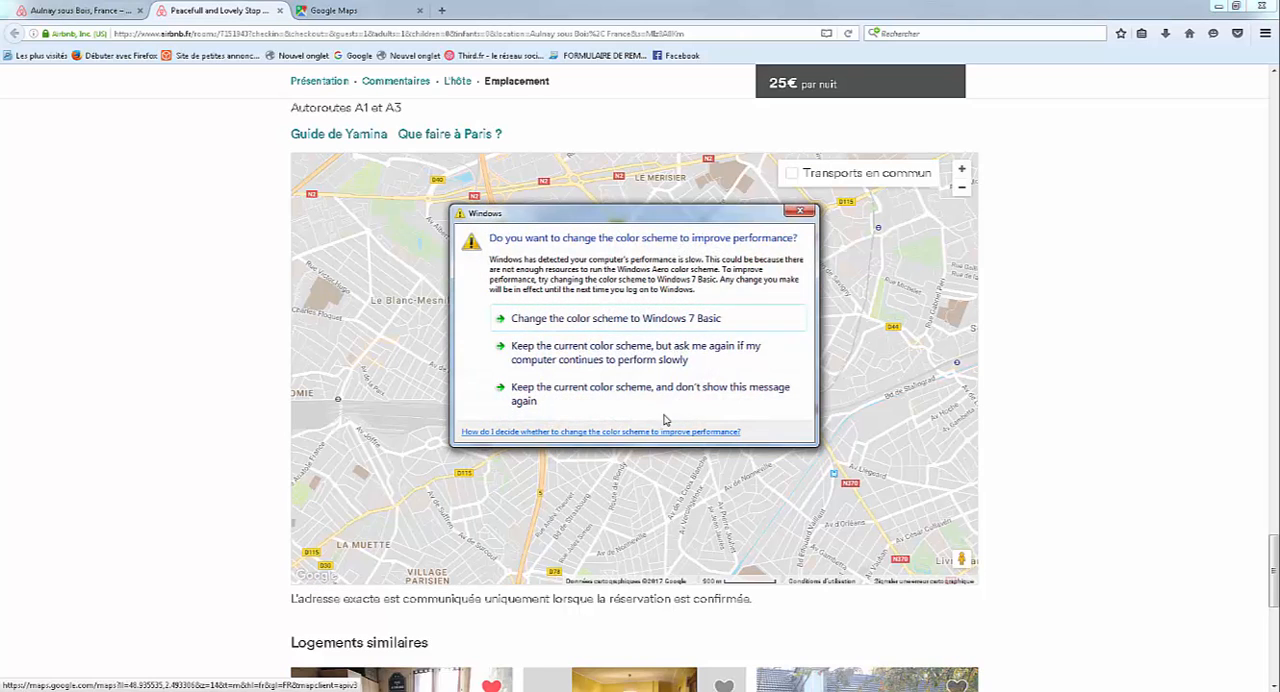
click(800, 211)
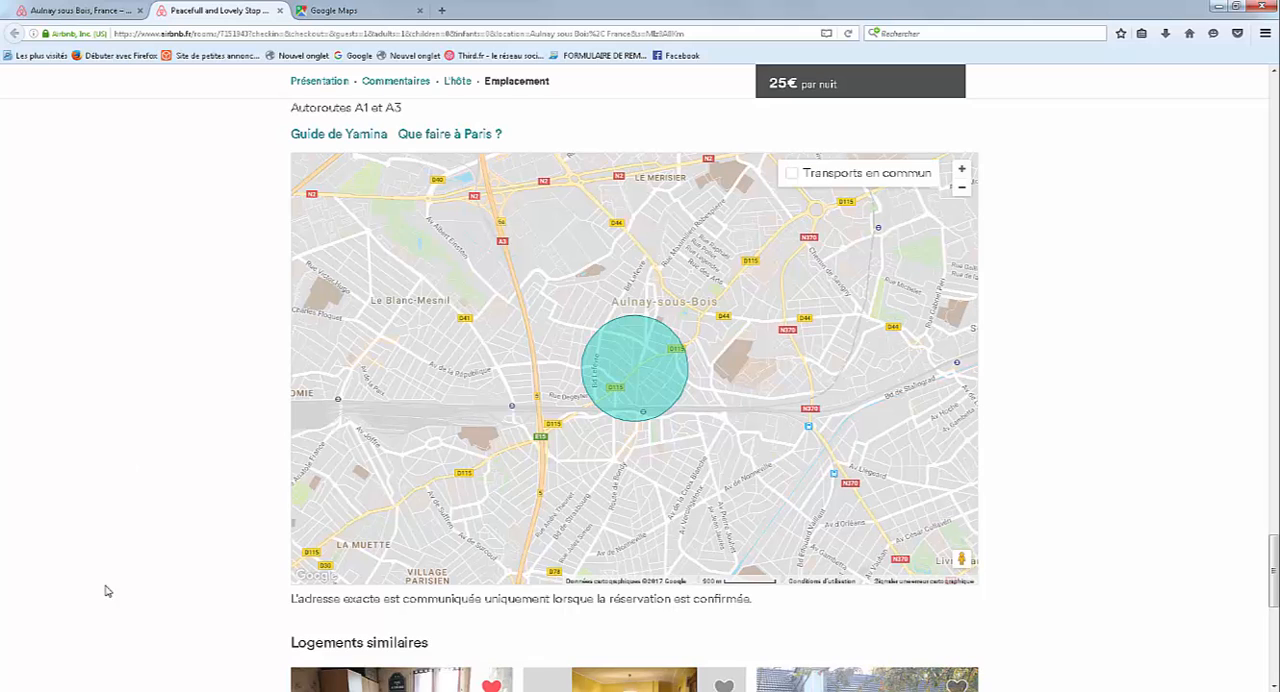
Switch to the STAT_AULNAY-SOUS-BOIS_93600.xlsm workbook in Excel and display the CARTE sheet.
mouse_move(140, 690)
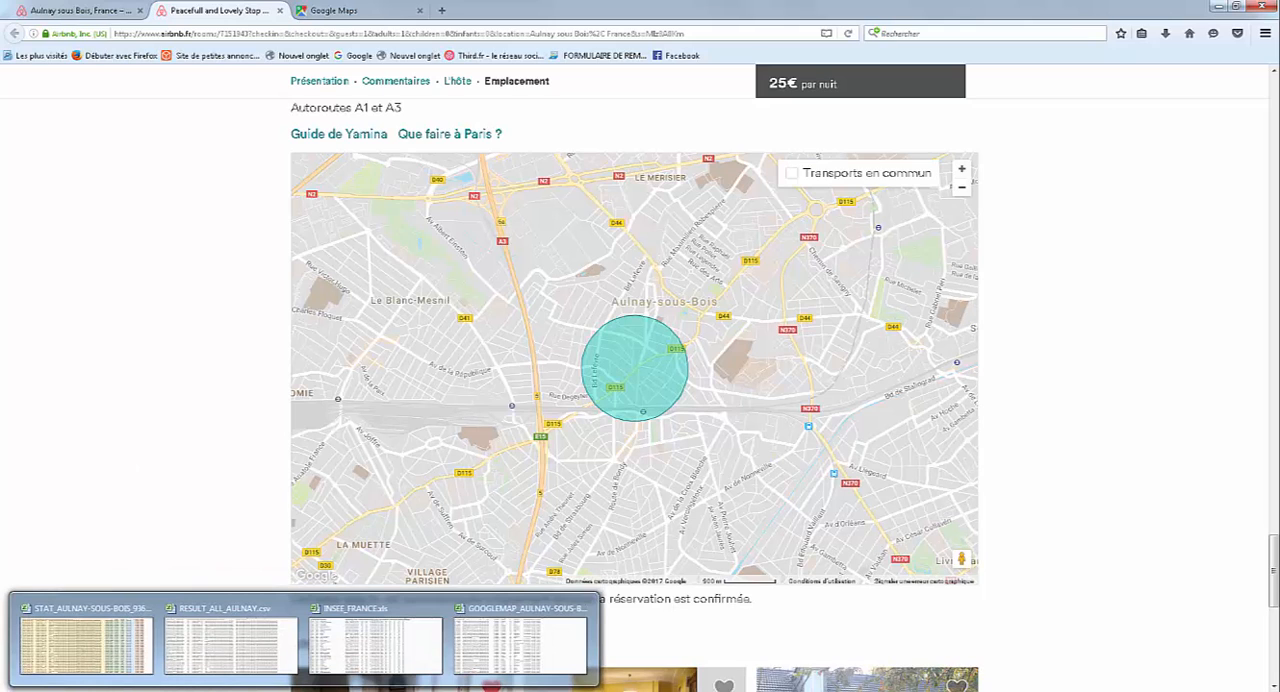
click(120, 658)
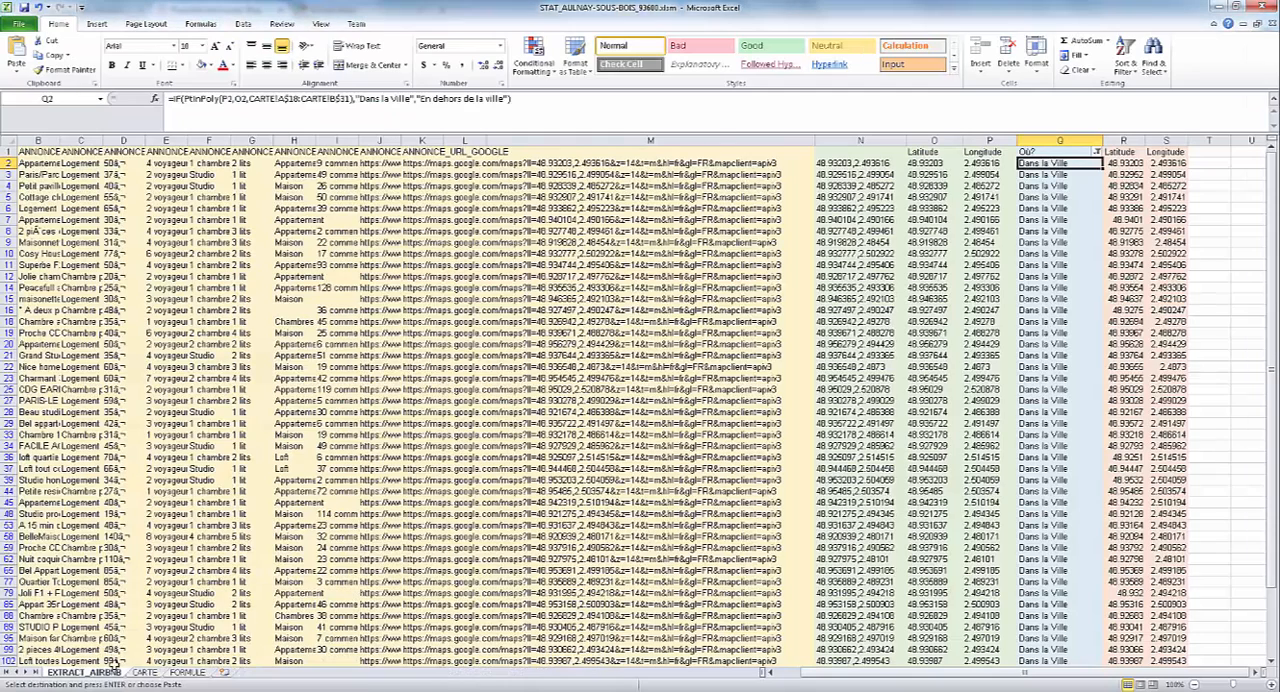
click(144, 672)
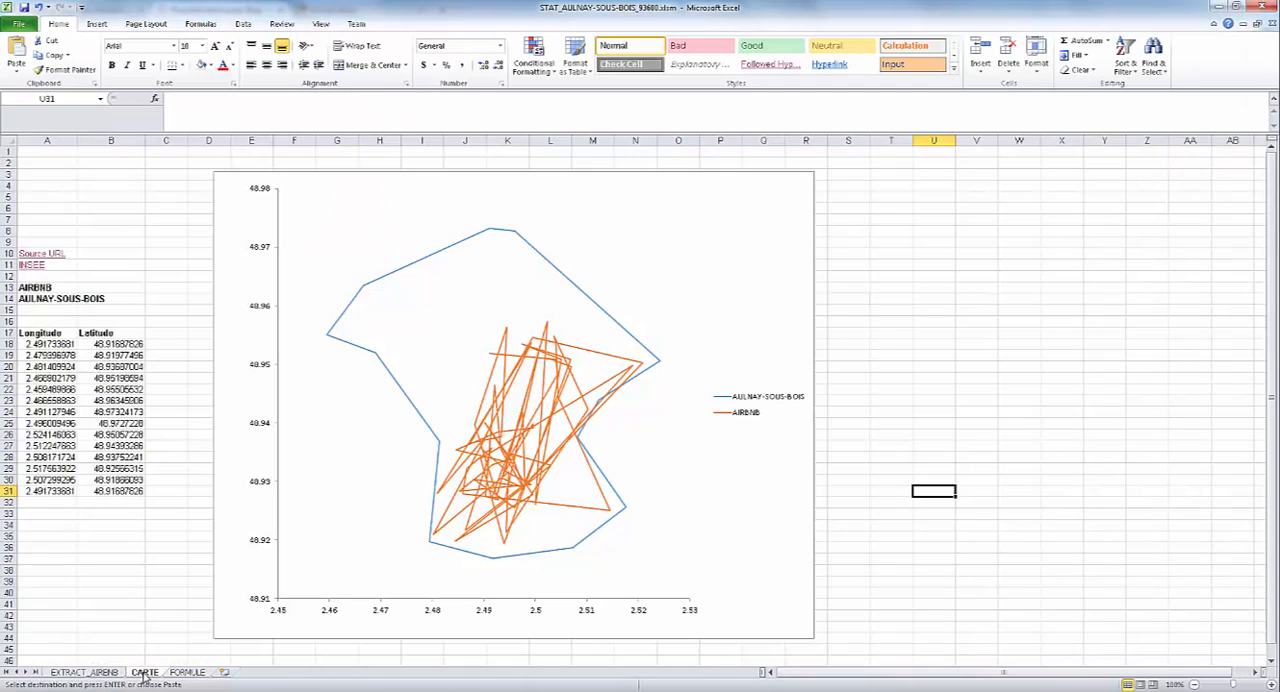
Change the chart type of the AIRBNB series on the map chart to X Y (Scatter) with markers only.
right_click(686, 429)
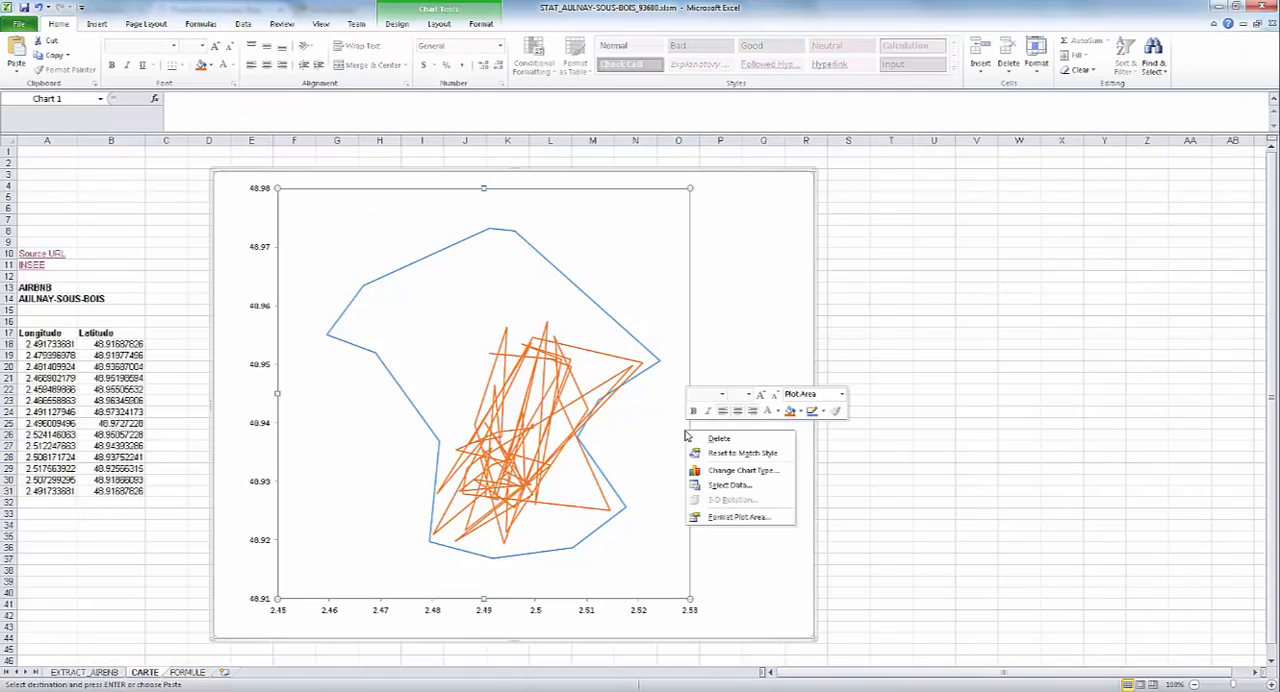
click(735, 471)
click(420, 527)
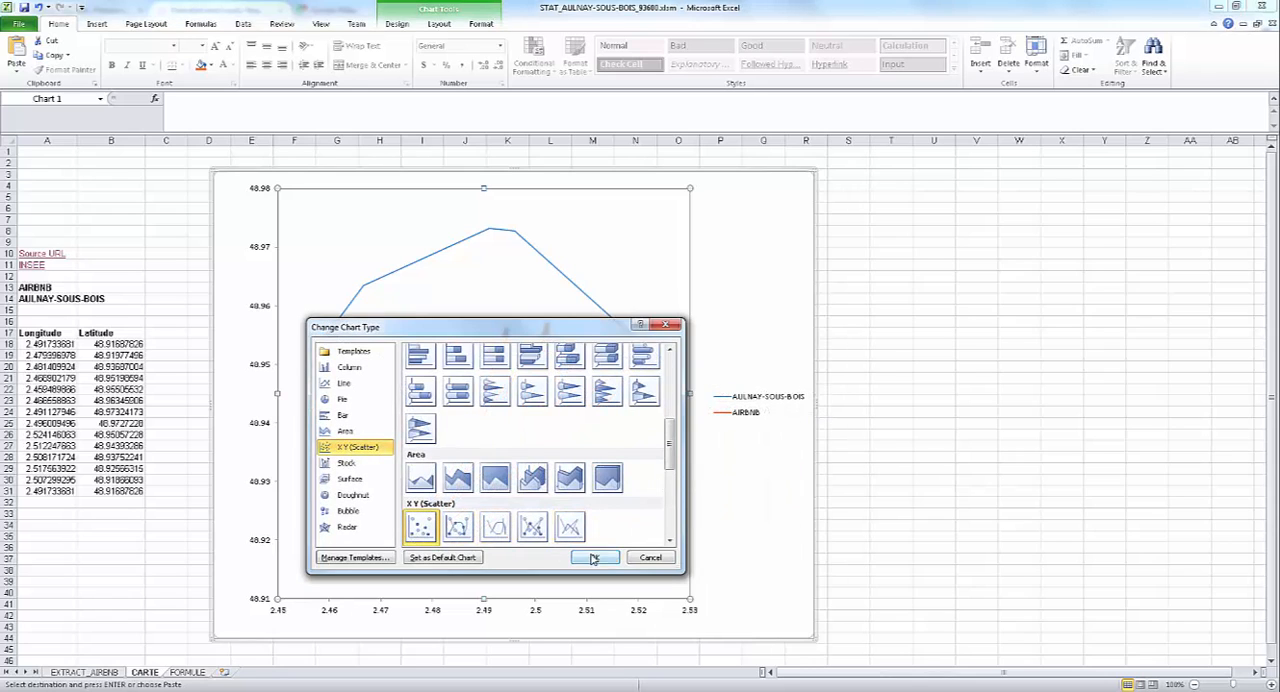
click(594, 557)
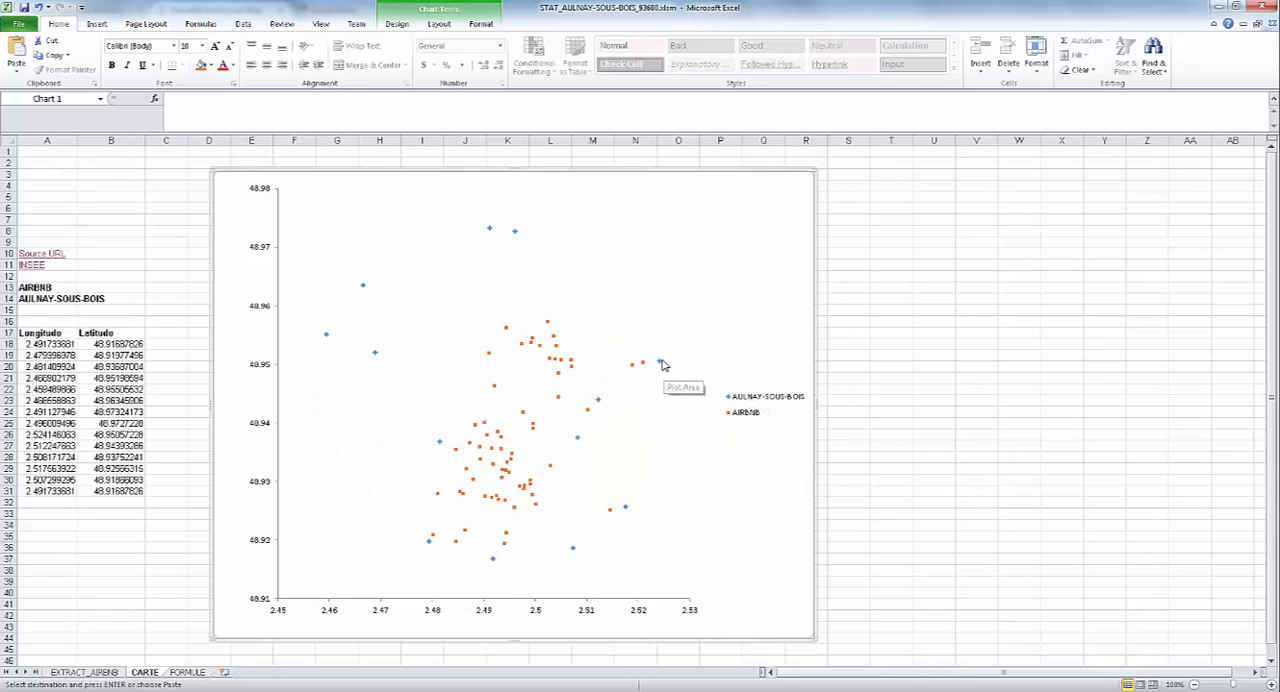
key(ctrl+z)
key(ctrl+y)
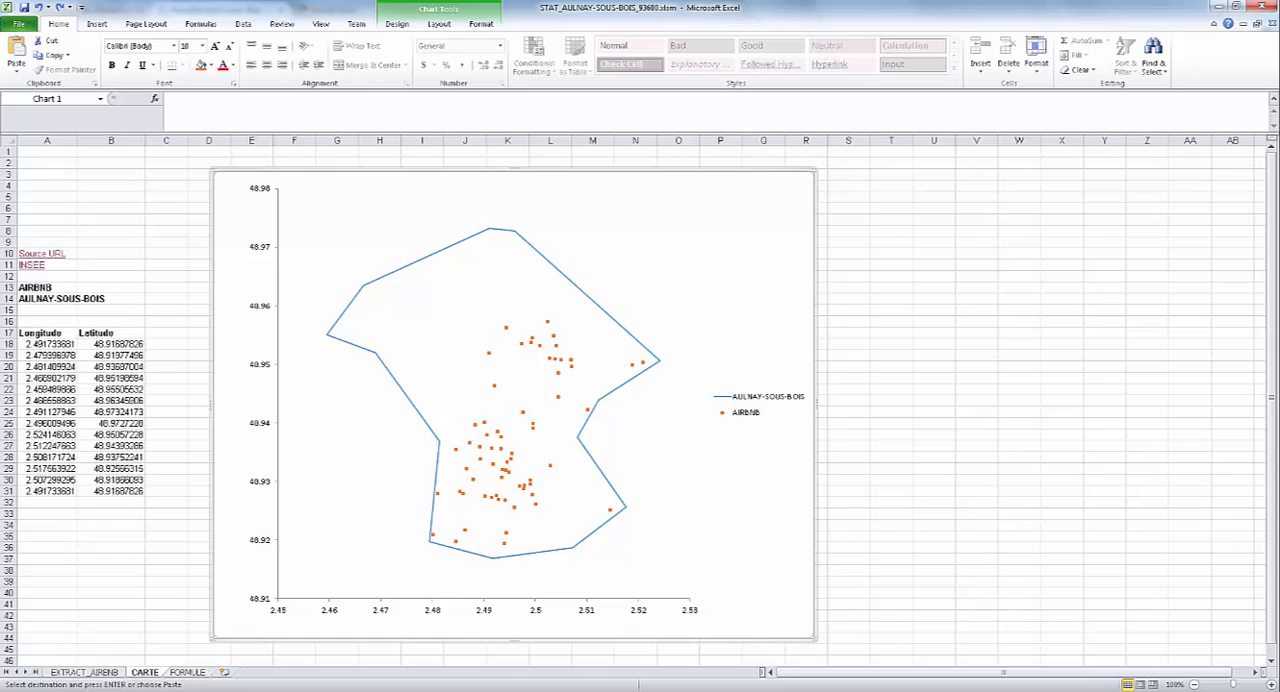
Switch to the Airbnb scraping project in the browser and examine the commands of its annonce and main_template templates.
mouse_move(472, 690)
click(472, 640)
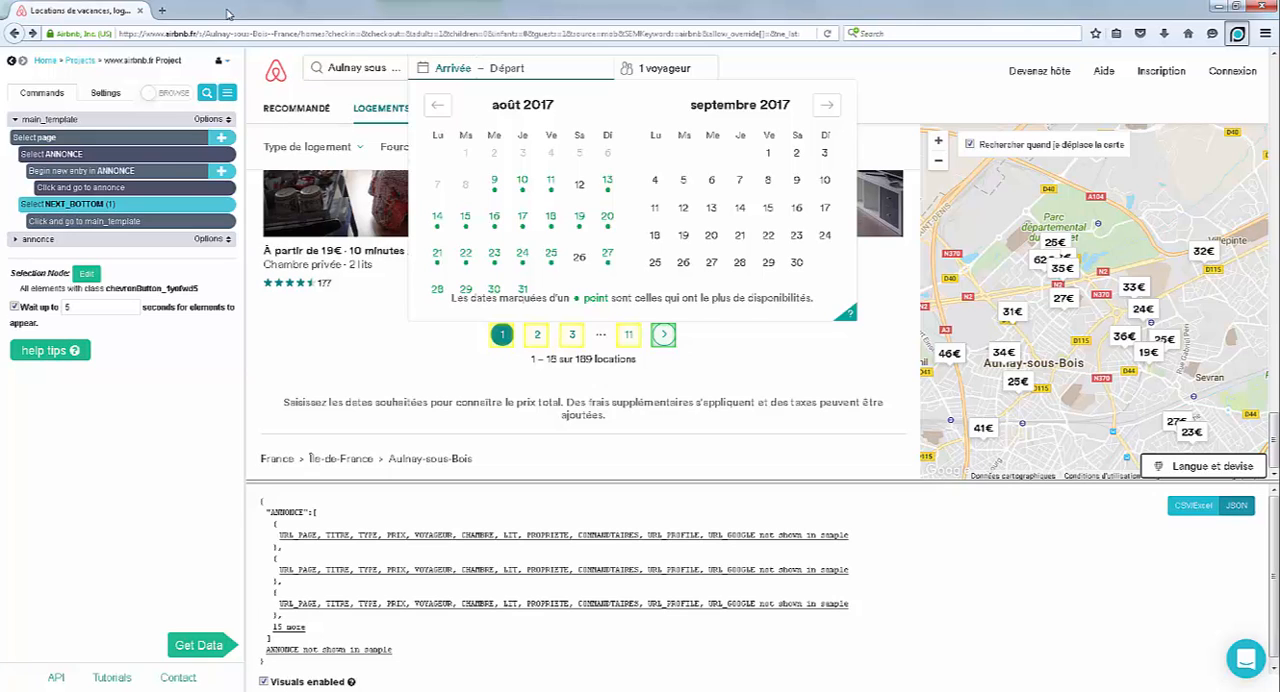
click(15, 241)
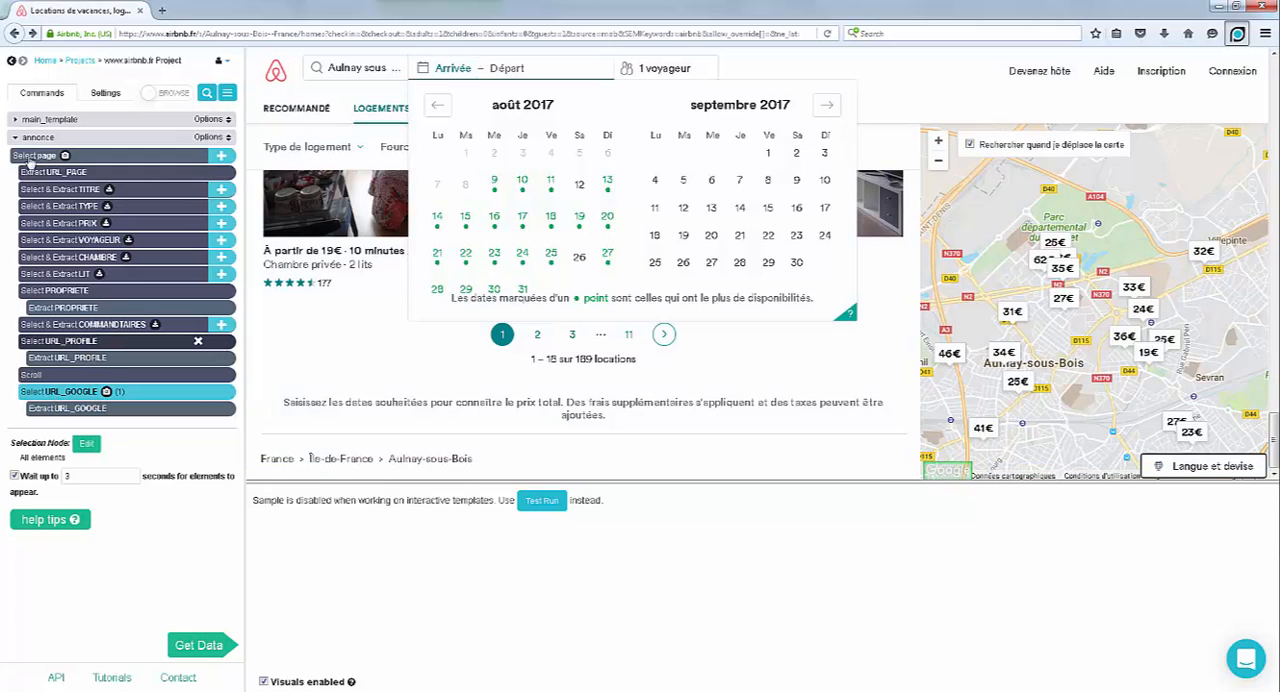
click(15, 120)
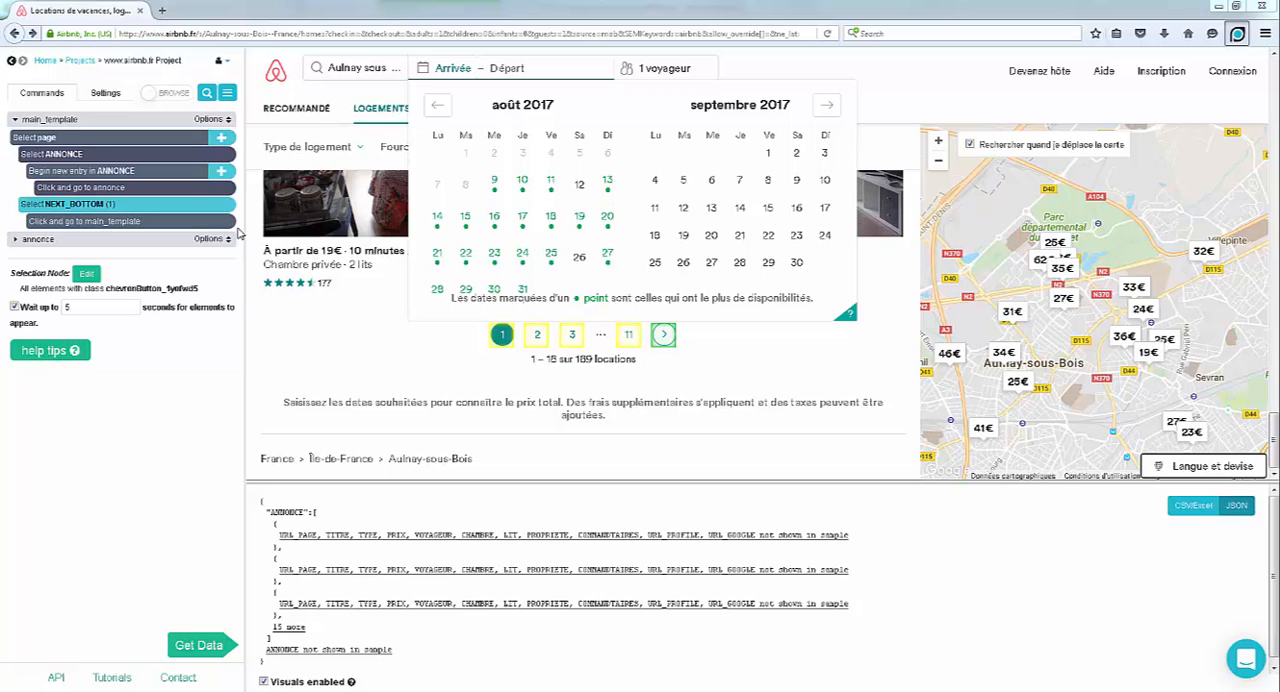
Switch to RESULT_ALL_AULNAY.csv in Excel and copy all of the scraped listing data.
mouse_move(112, 691)
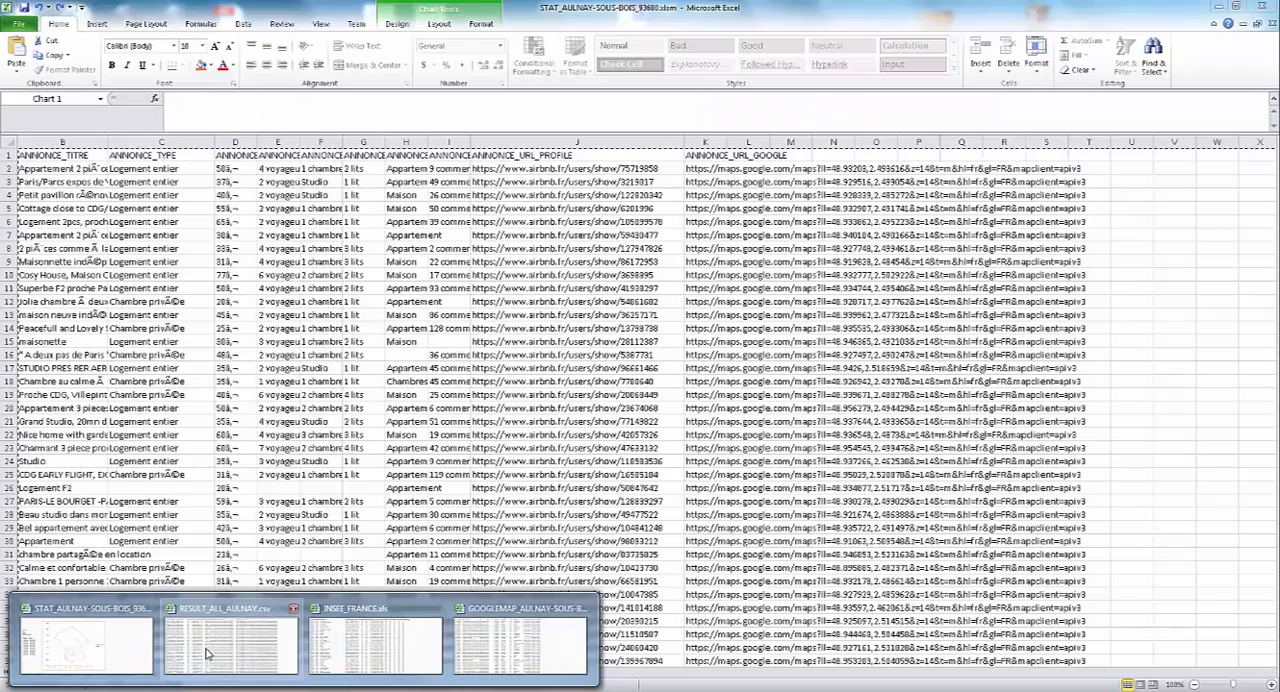
click(207, 653)
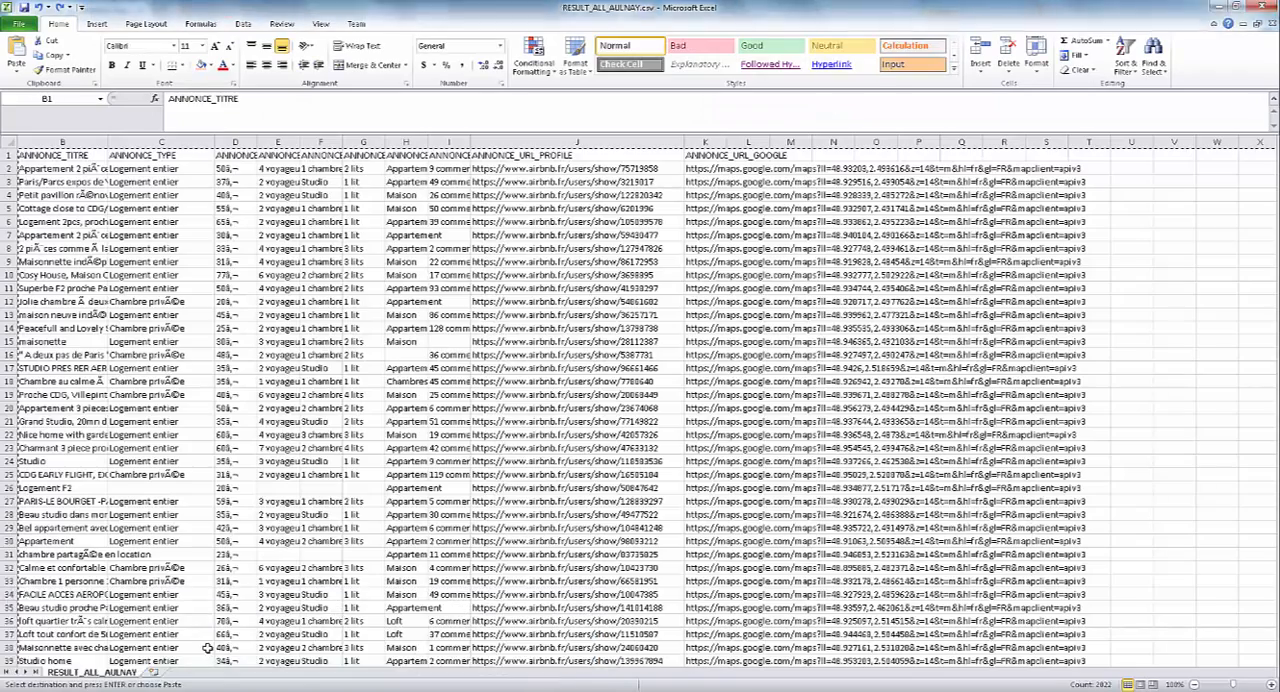
key(ctrl+a)
key(ctrl+c)
click(1177, 458)
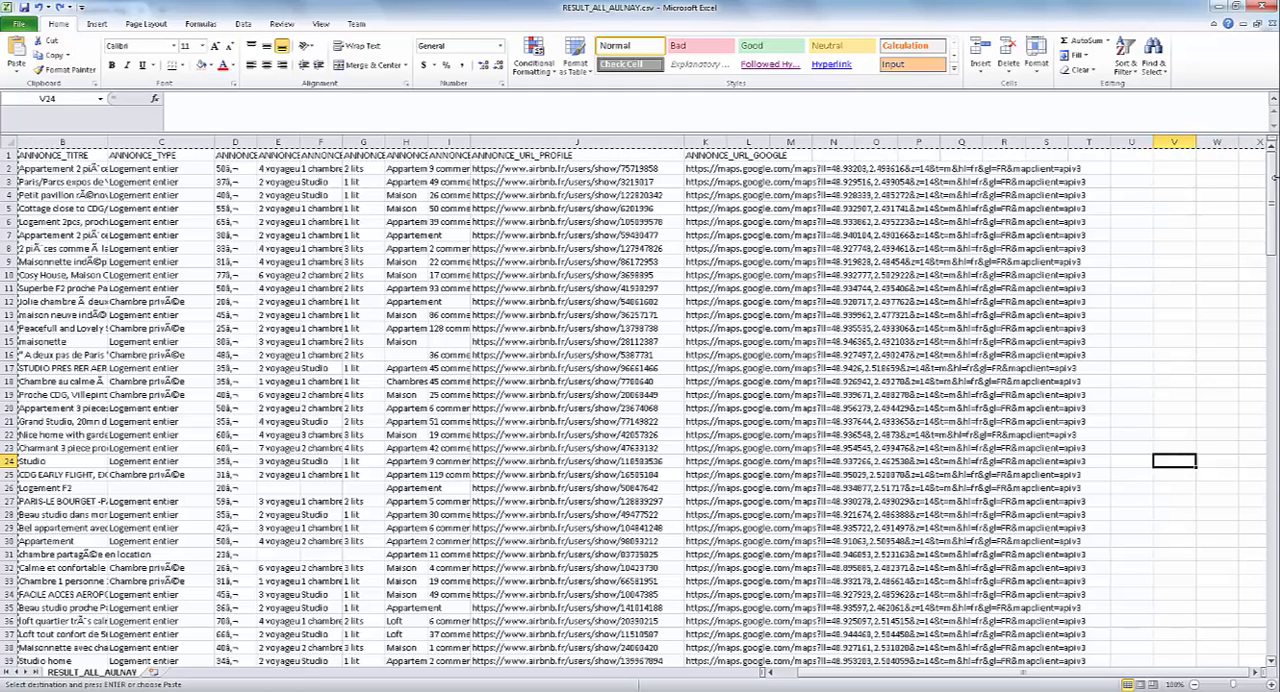
Look through the scraped listings to the last row and back, then check the ANNONCE_URL_GOOGLE links in the first data row.
drag(1271, 184, 1274, 604)
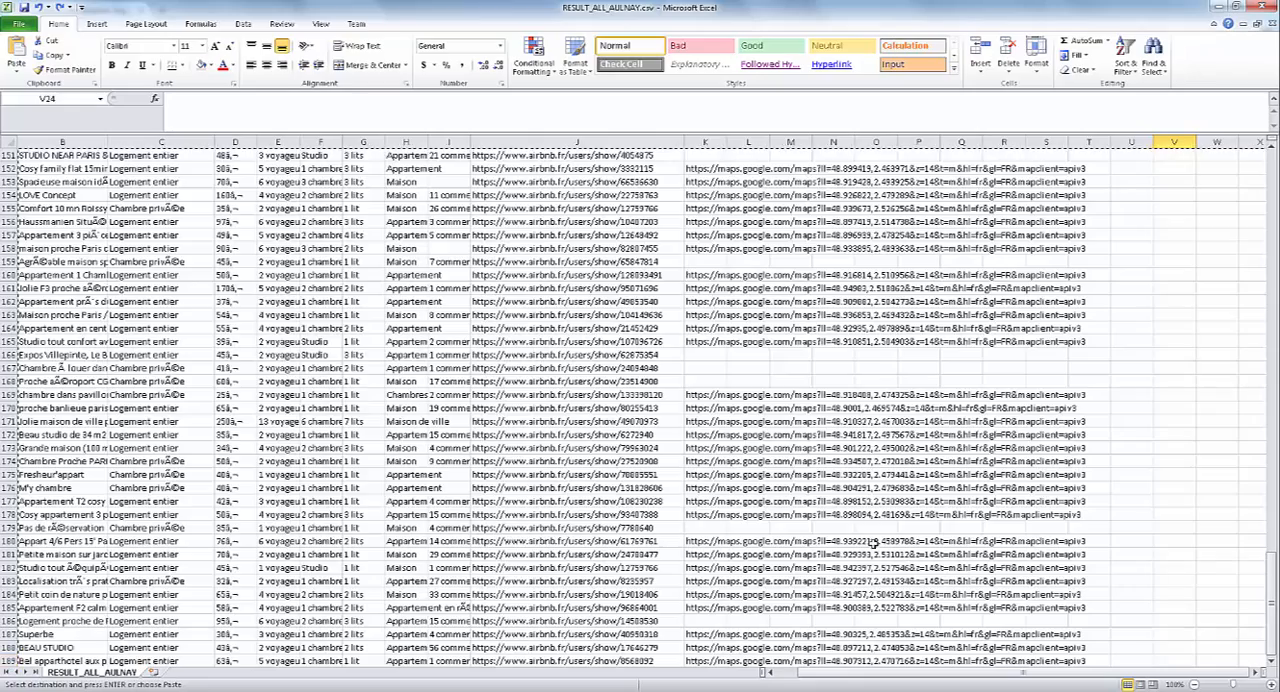
drag(1271, 592, 1272, 160)
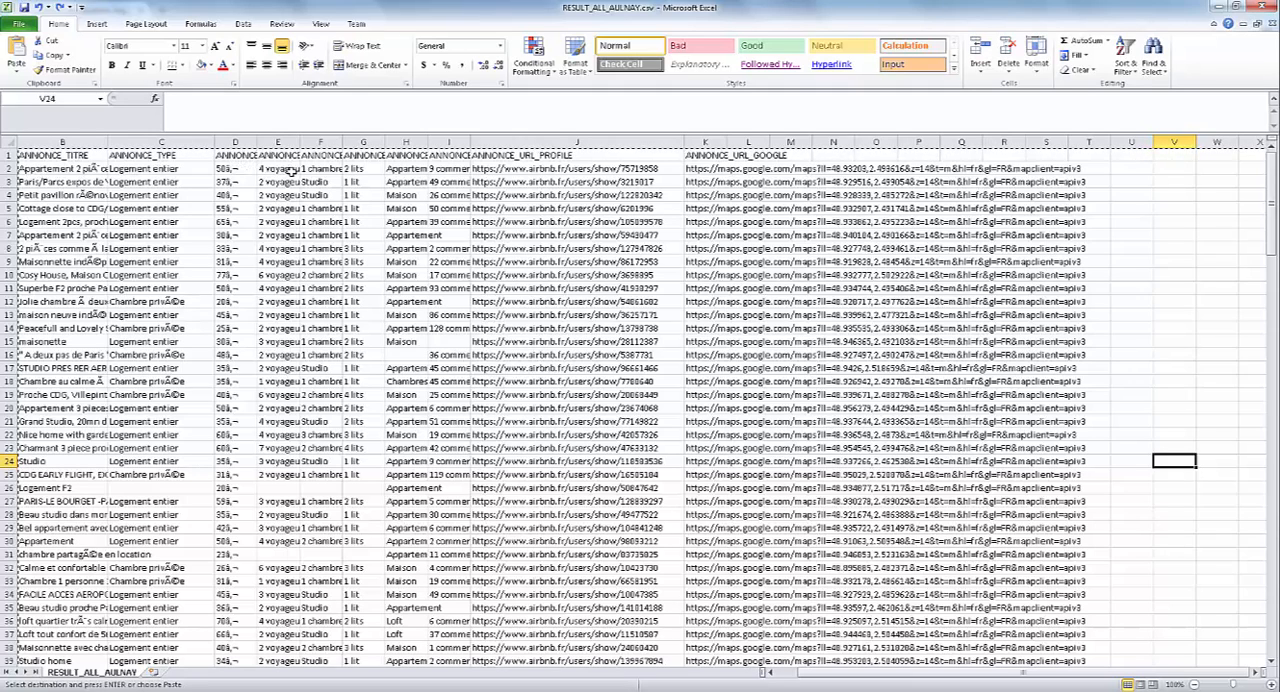
click(777, 171)
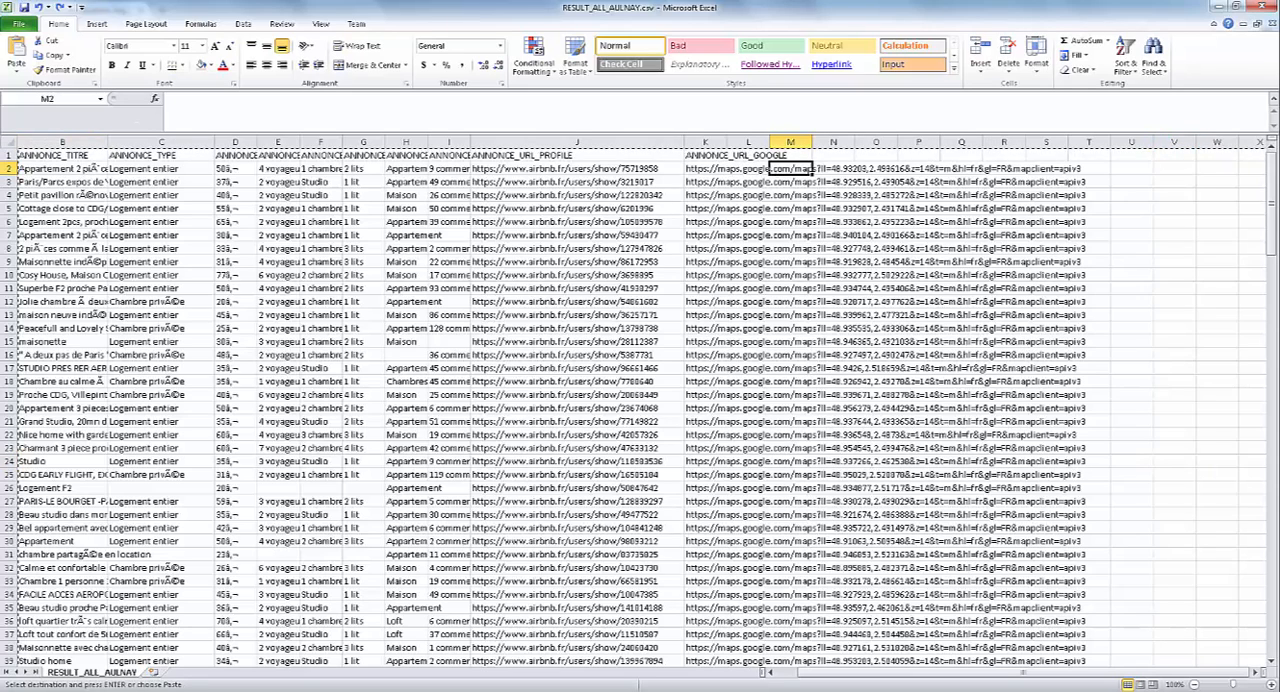
Return to the EXTRACT_AIRBNB sheet of the STAT workbook and examine row 2's profile URL, Google Maps URL and coordinate-extraction formula.
click(304, 690)
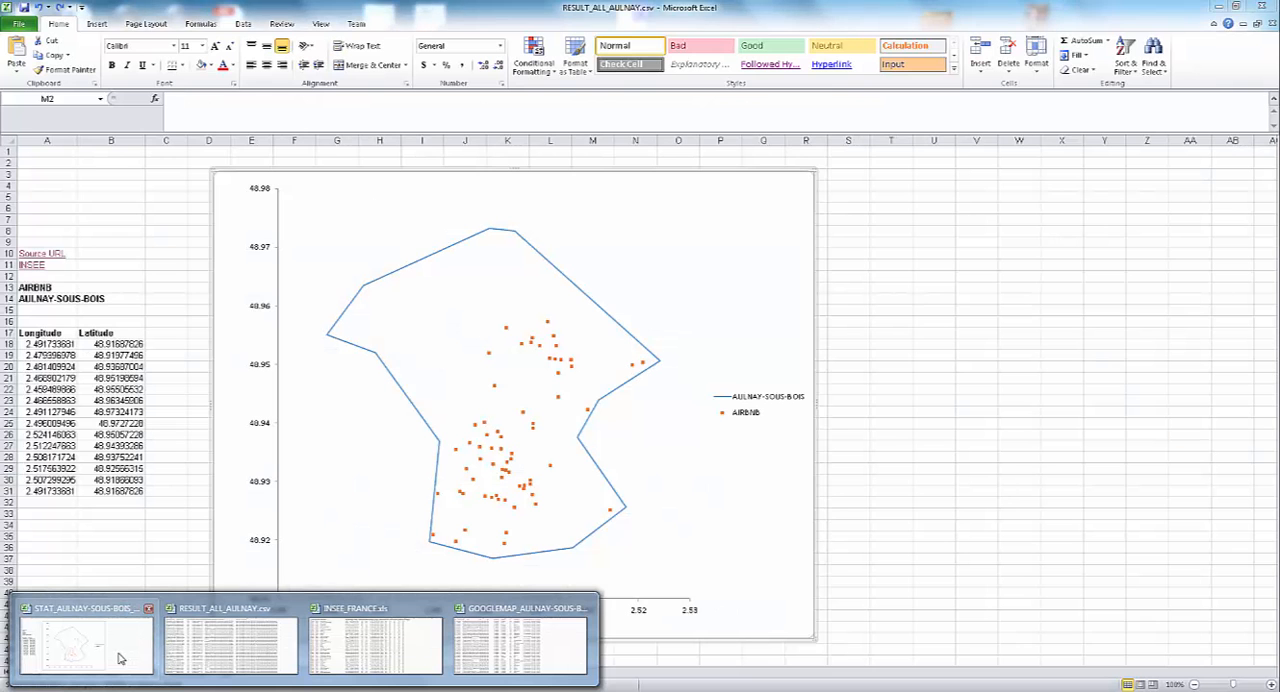
click(118, 640)
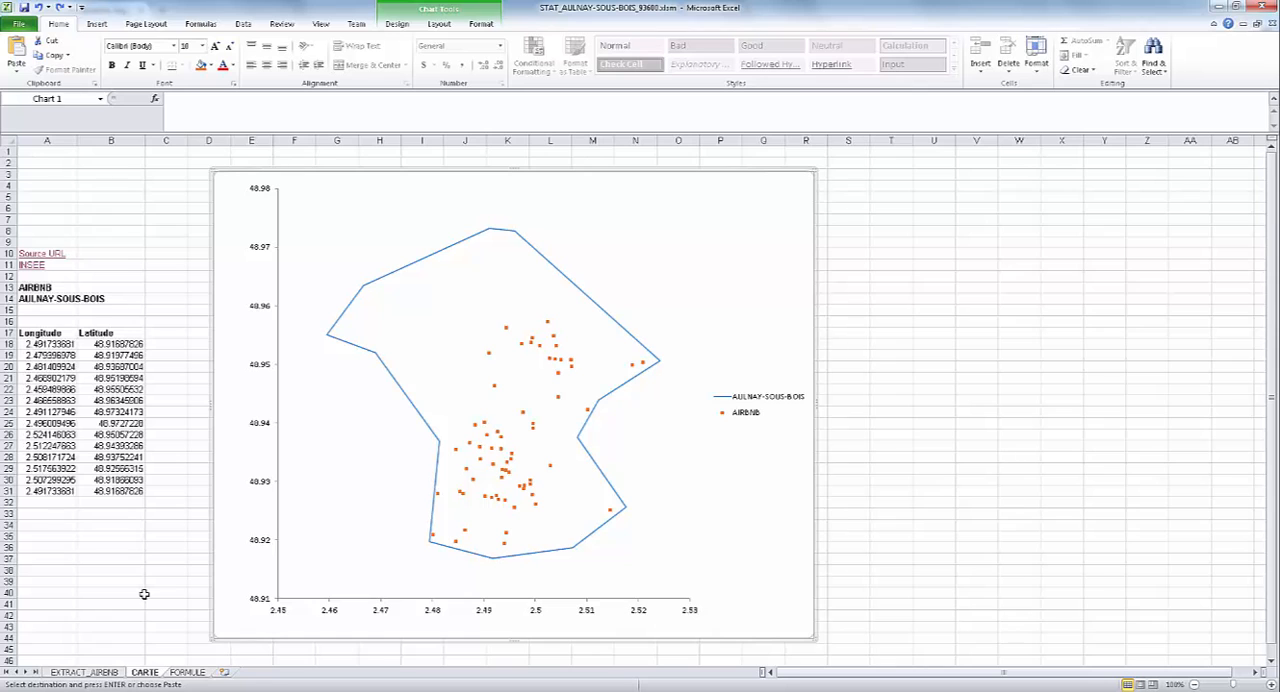
click(84, 672)
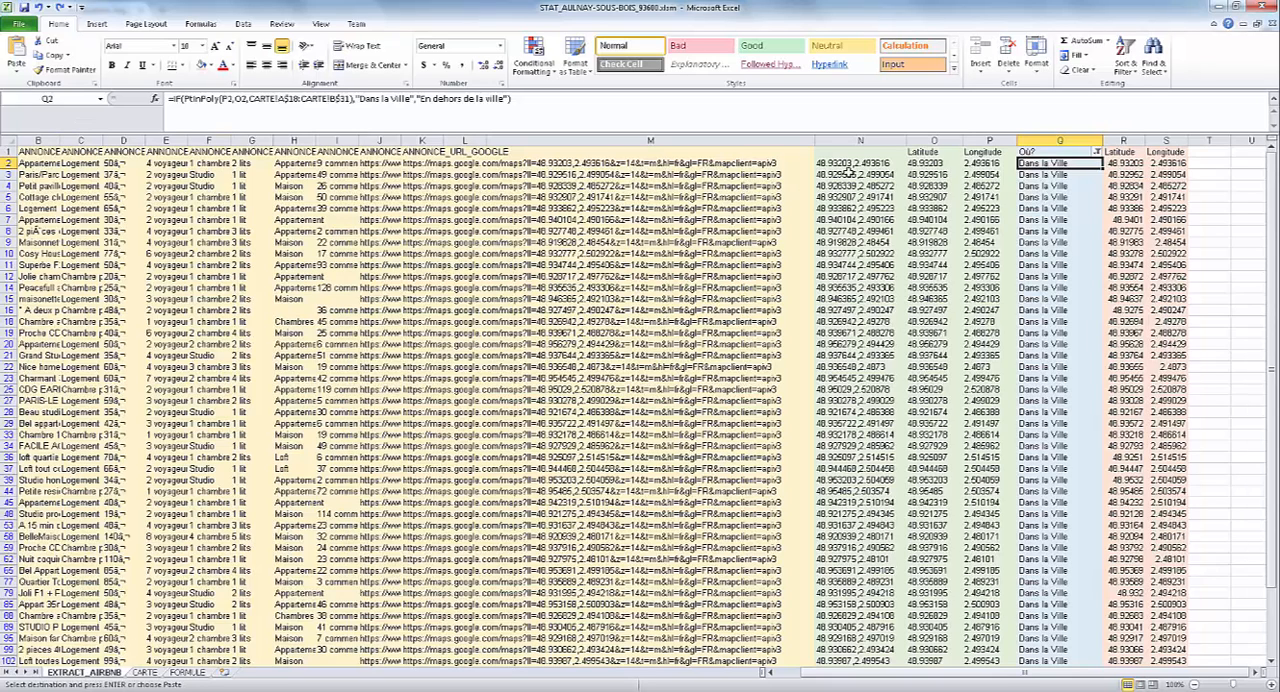
click(376, 164)
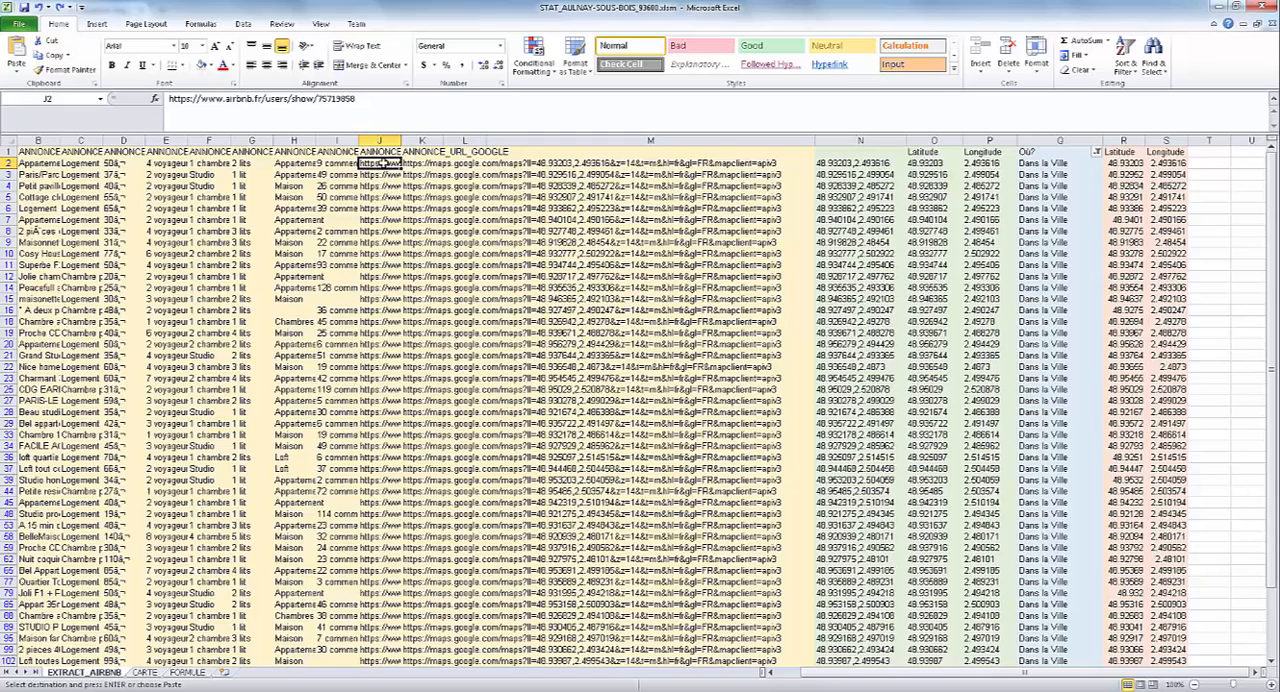
click(414, 166)
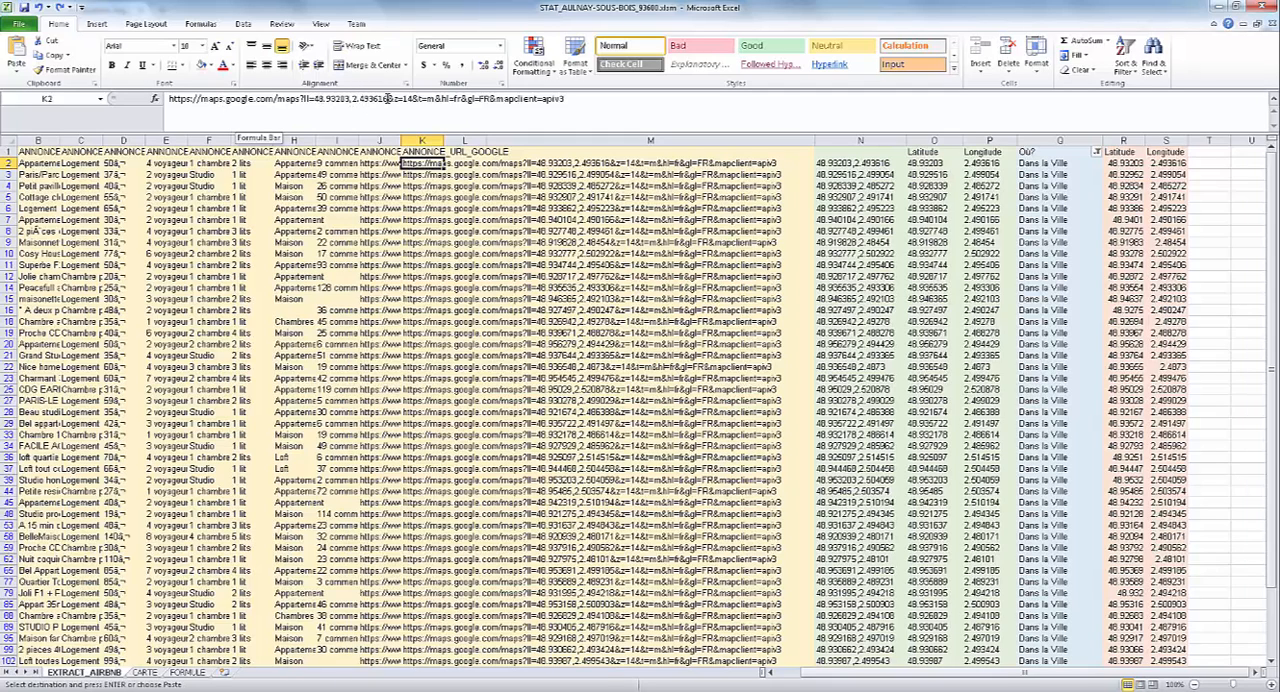
click(855, 163)
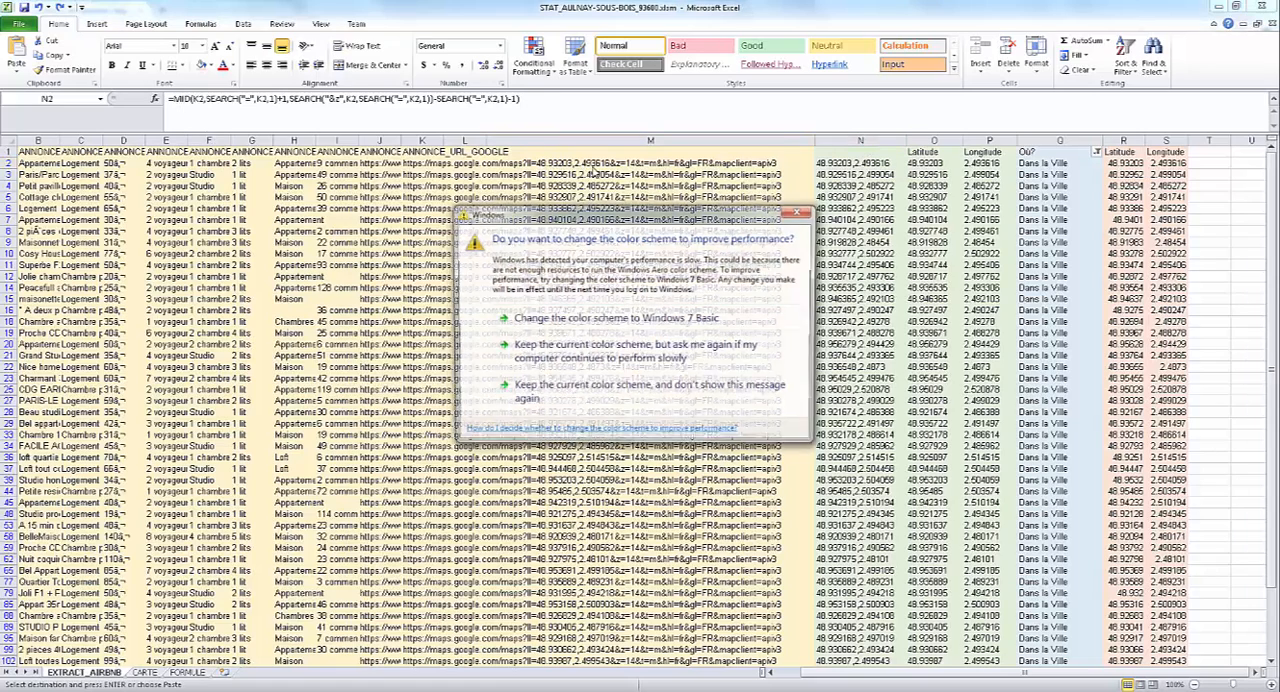
click(797, 213)
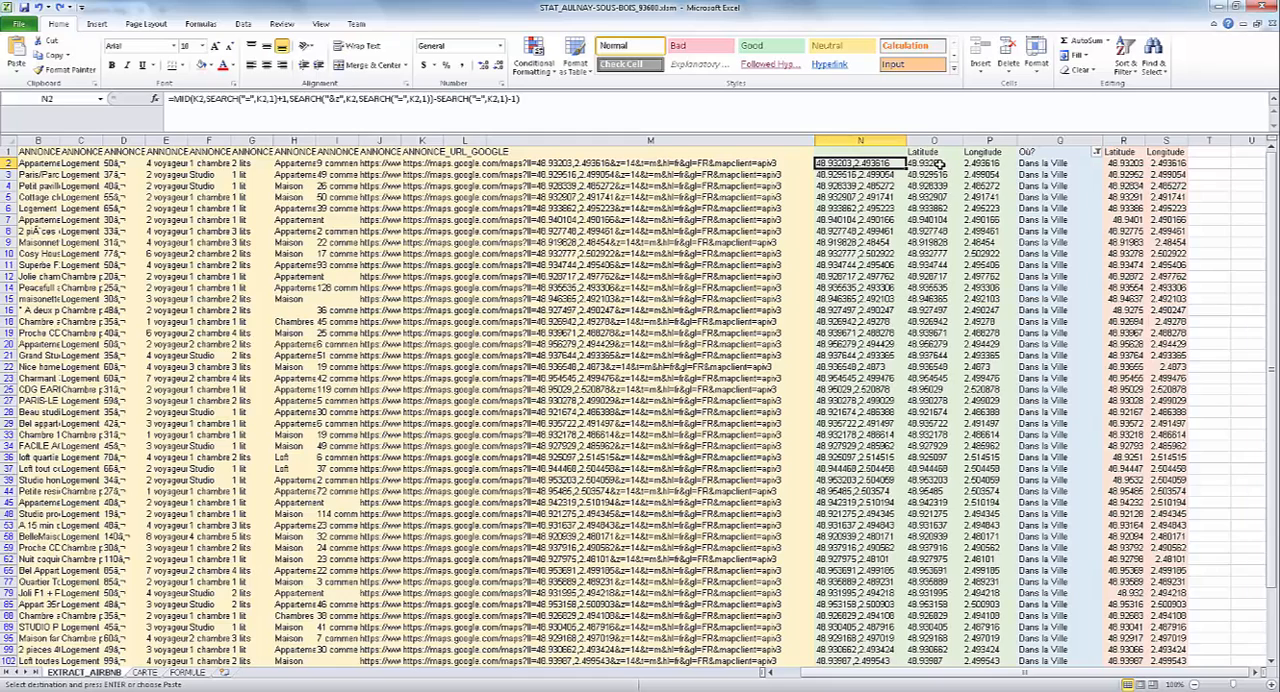
Examine row 2's Latitude and Longitude formulas and the numeric latitude in column R, checking them against the CARTE chart.
click(939, 164)
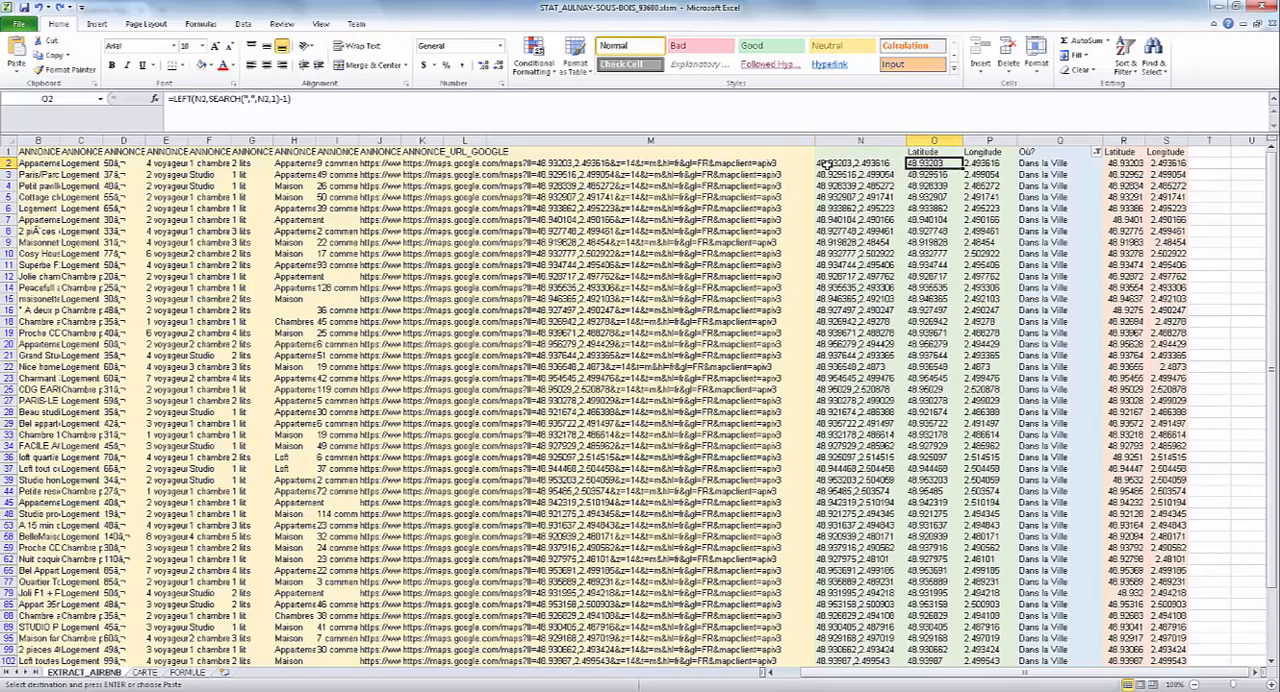
click(988, 164)
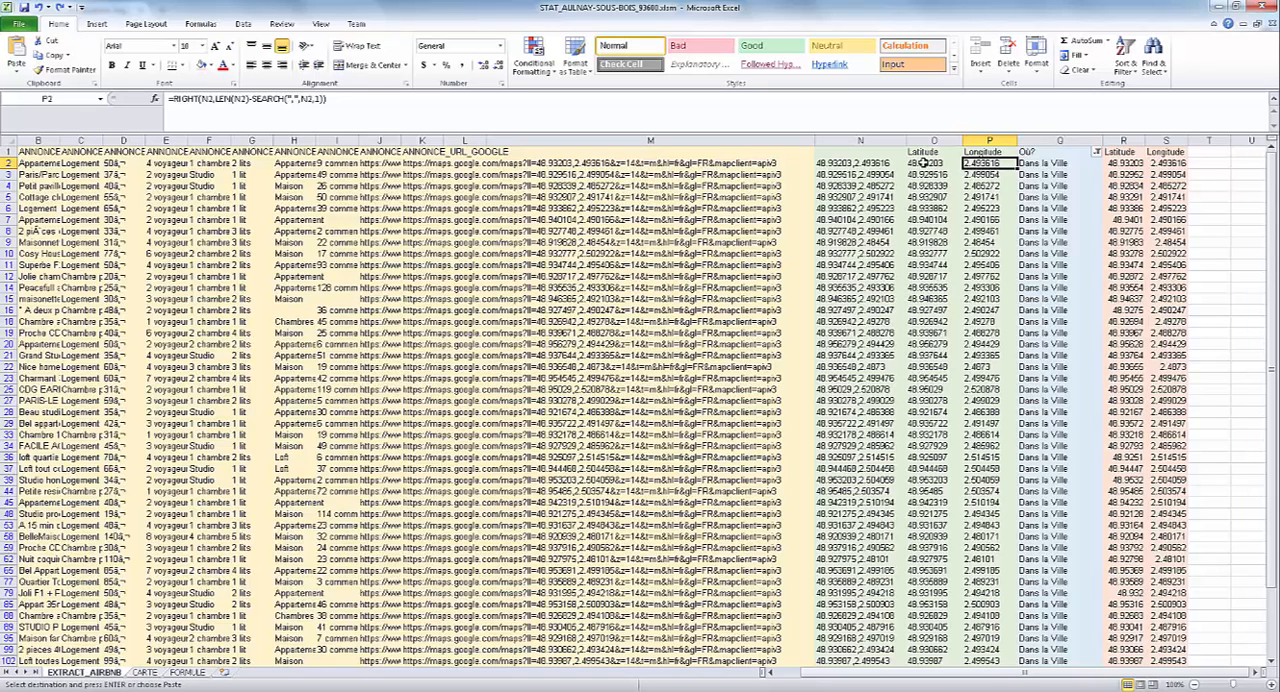
click(1125, 163)
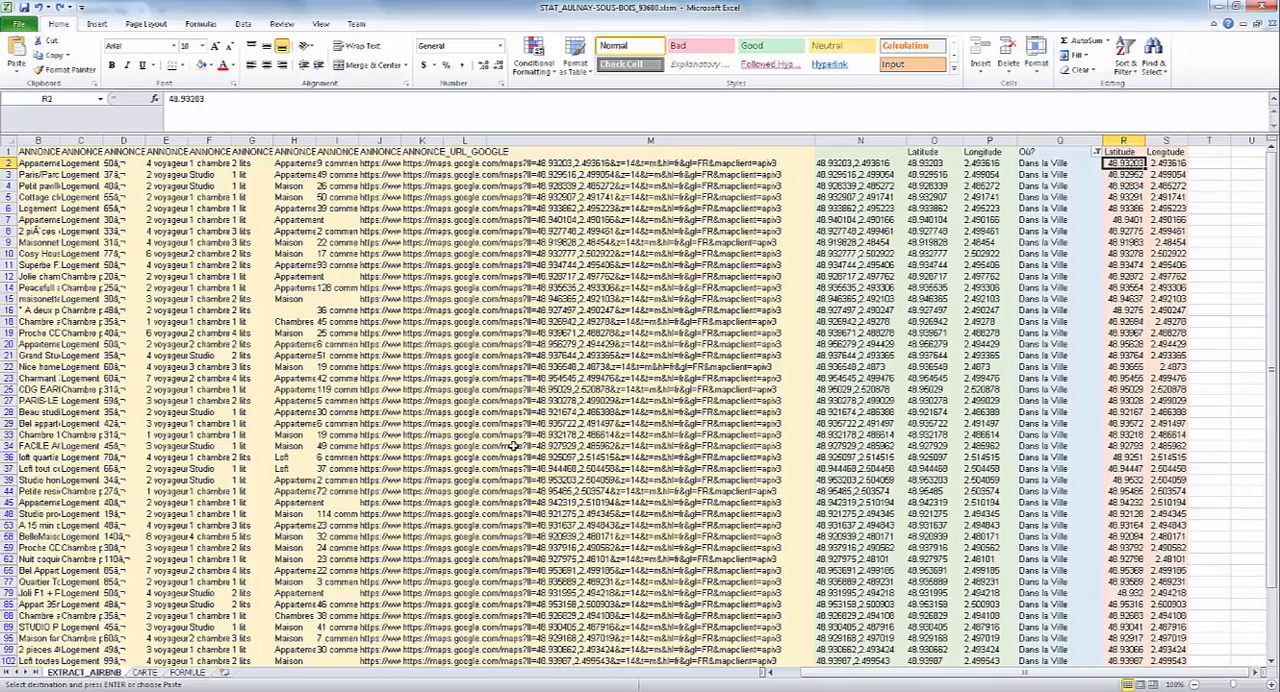
click(150, 673)
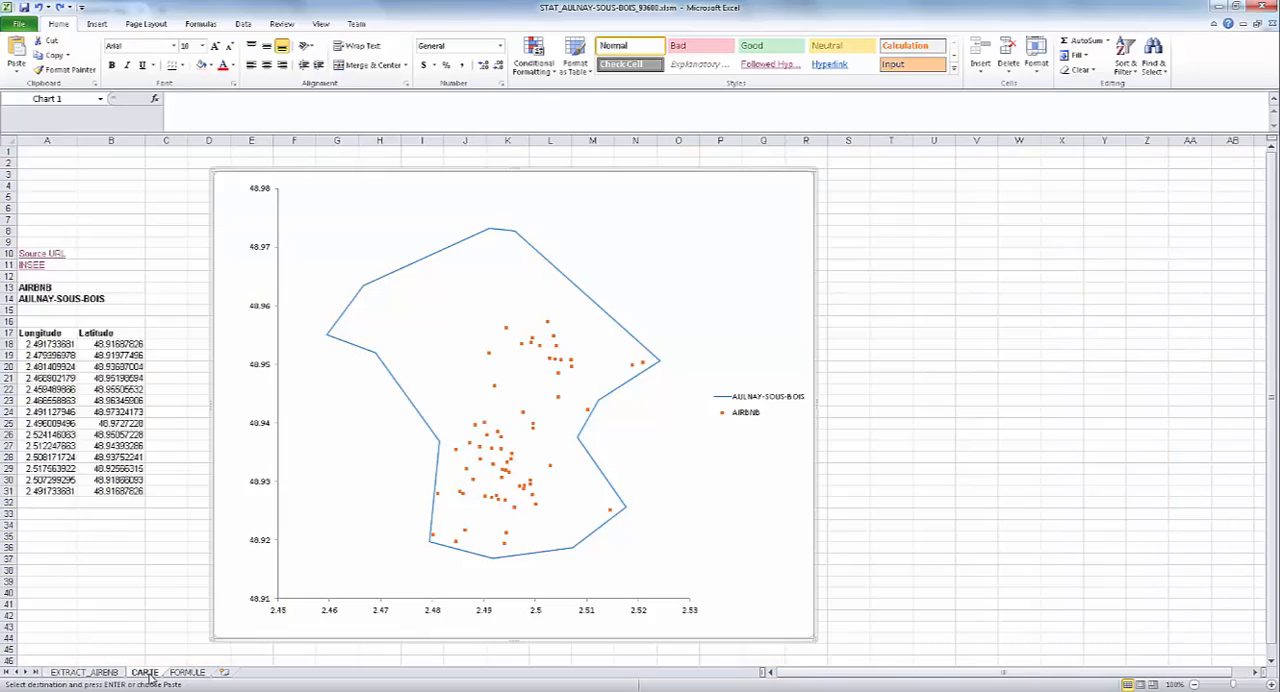
click(86, 673)
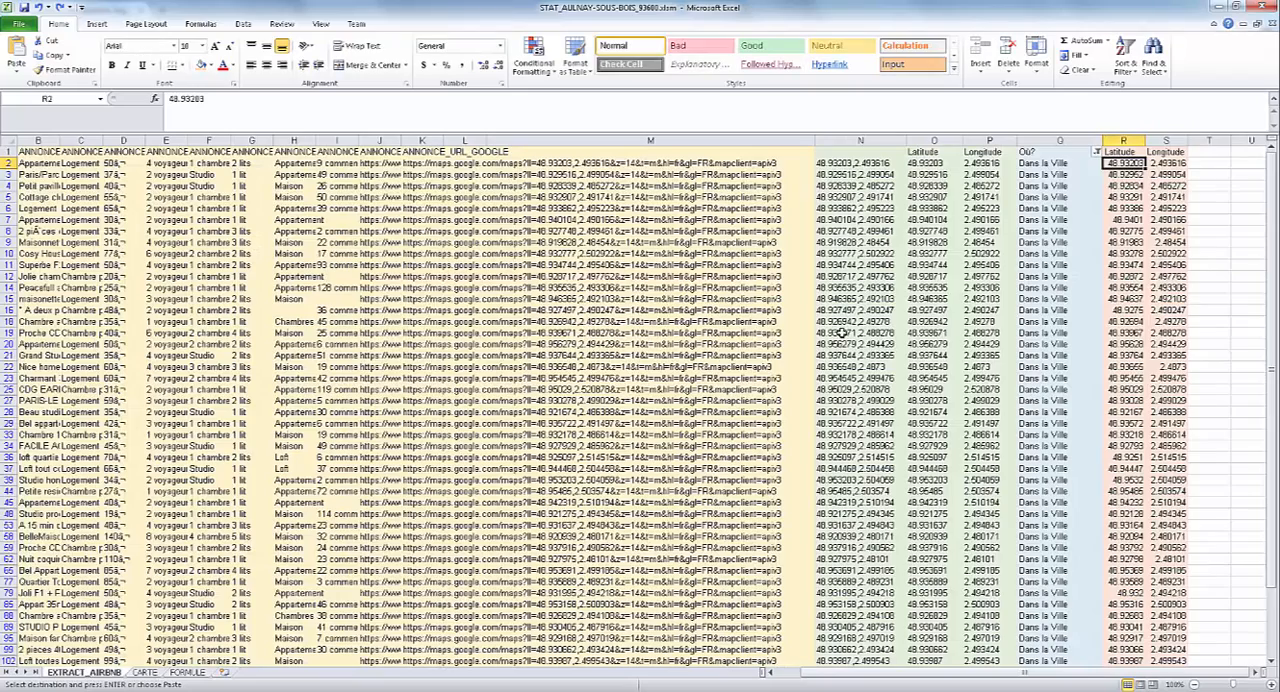
Examine the PtInPoly formula of the Où? column in row 2 and the plotted listings on the CARTE chart.
click(1052, 166)
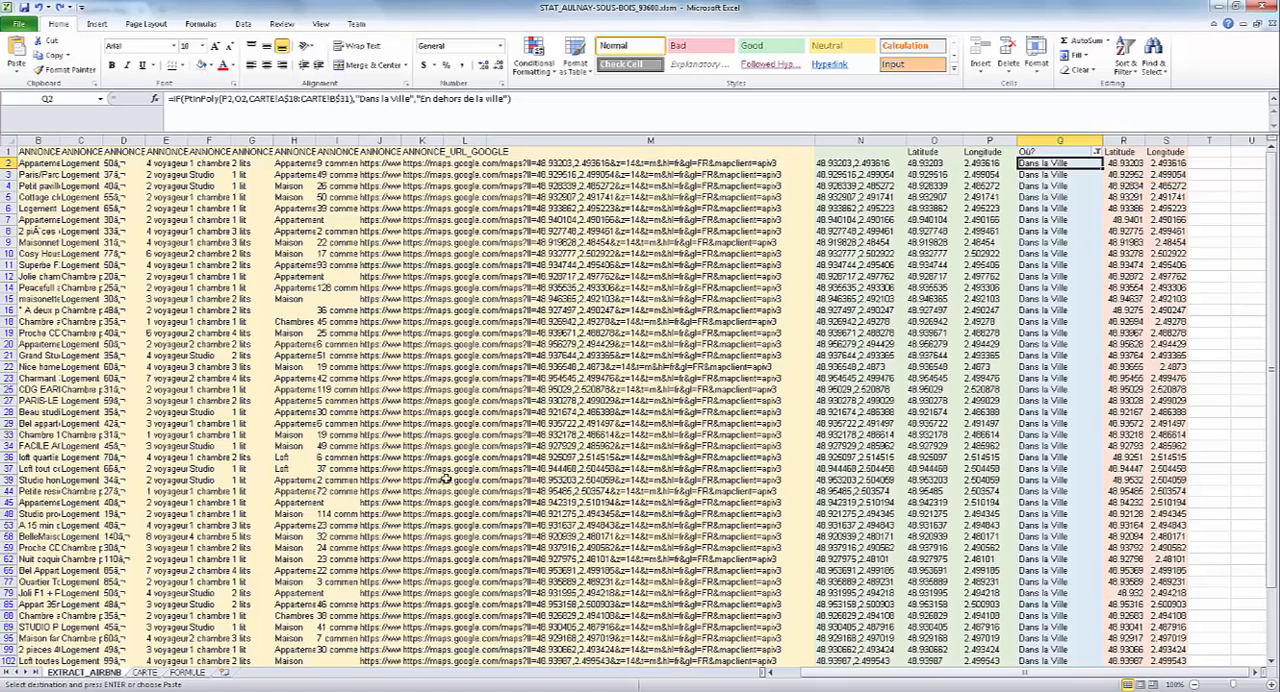
click(141, 674)
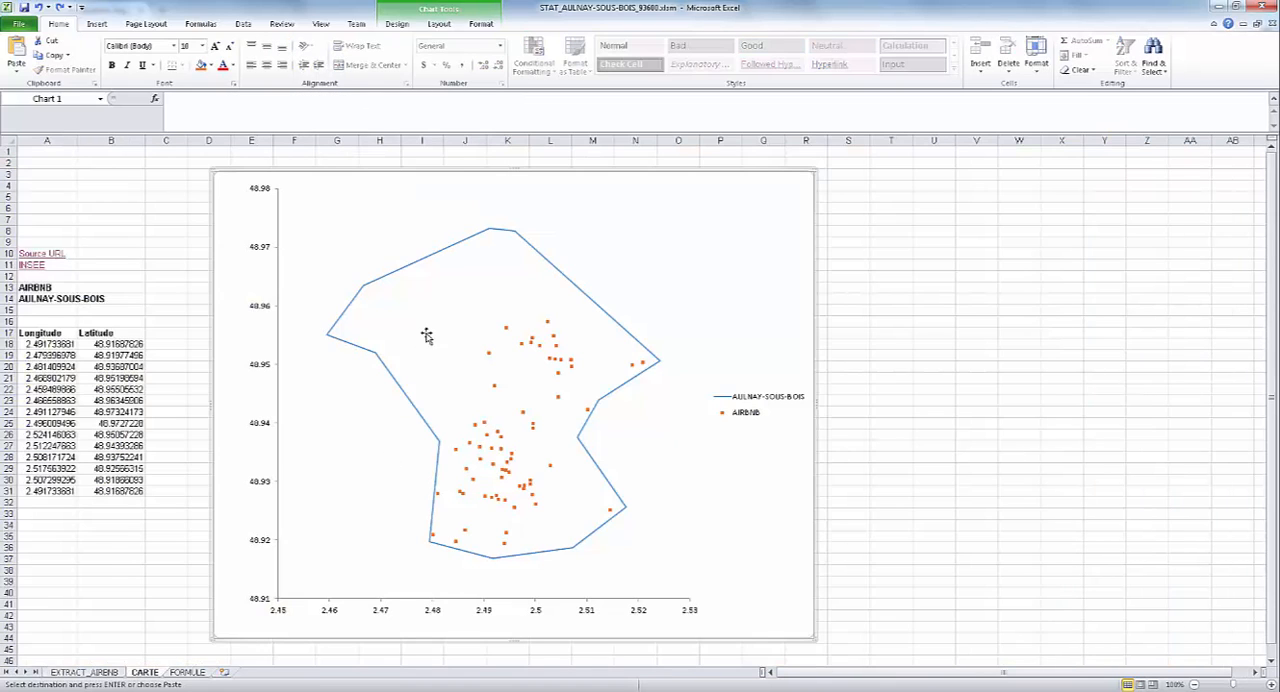
click(86, 673)
Include the "En dehors de la ville" listings in the Où? filter and check the points outside the boundary on the CARTE chart.
click(1097, 152)
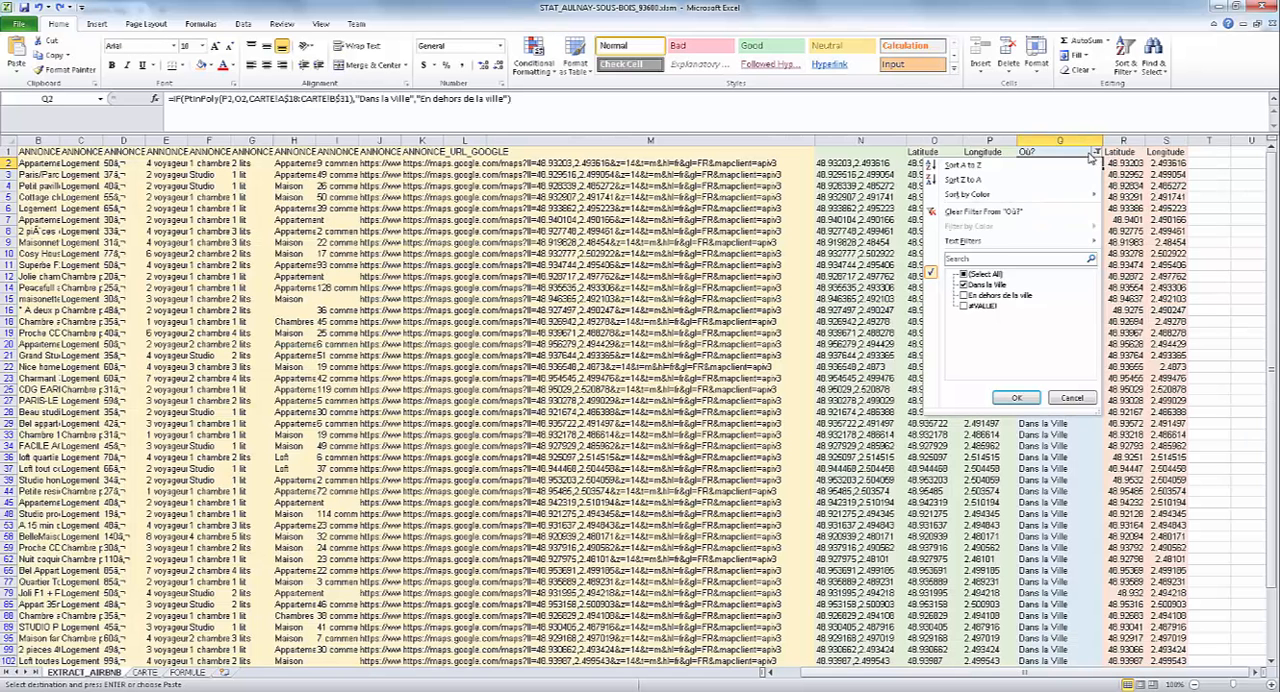
click(964, 298)
click(964, 297)
click(1014, 398)
click(145, 673)
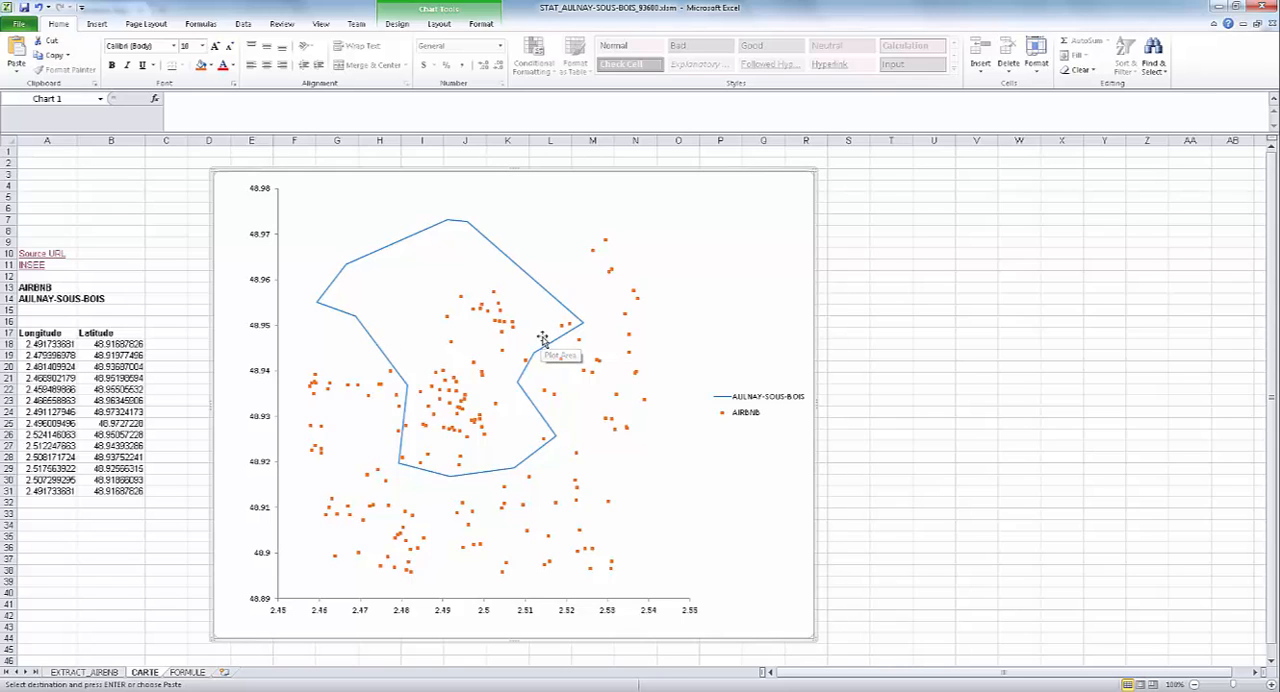
mouse_move(314, 397)
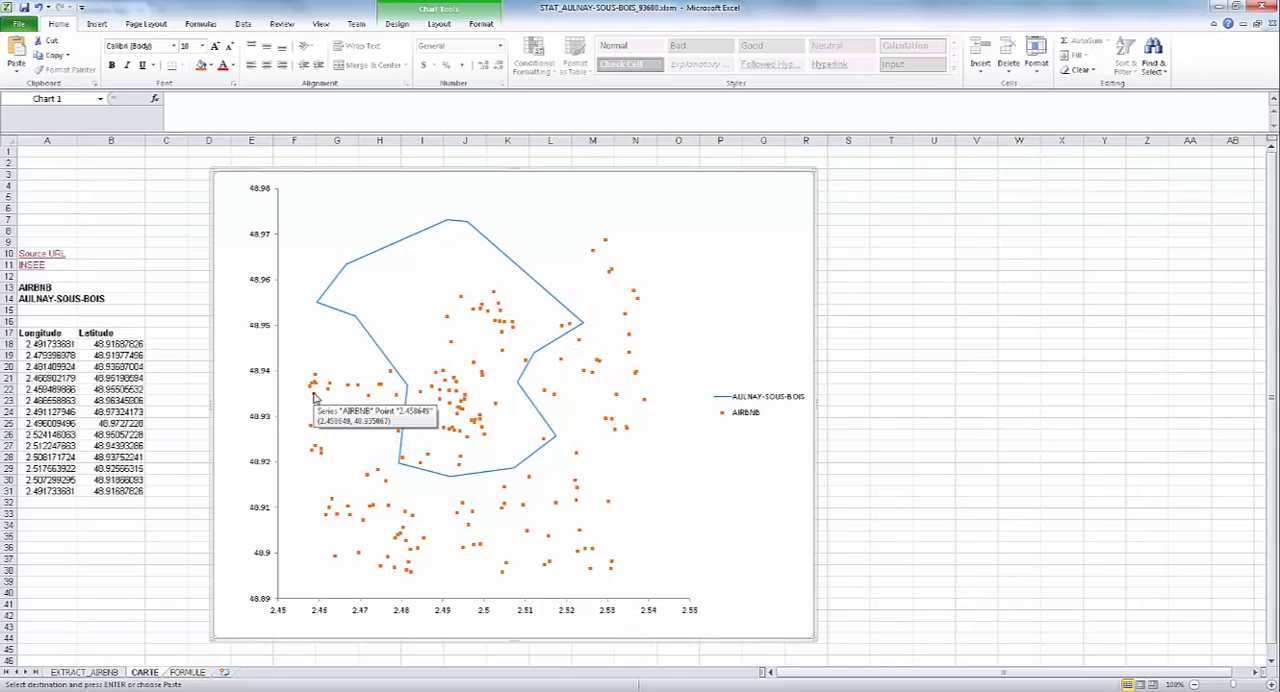
Restrict the Où? filter on EXTRACT_AIRBNB to "Dans la Ville" only and check the CARTE chart.
click(96, 674)
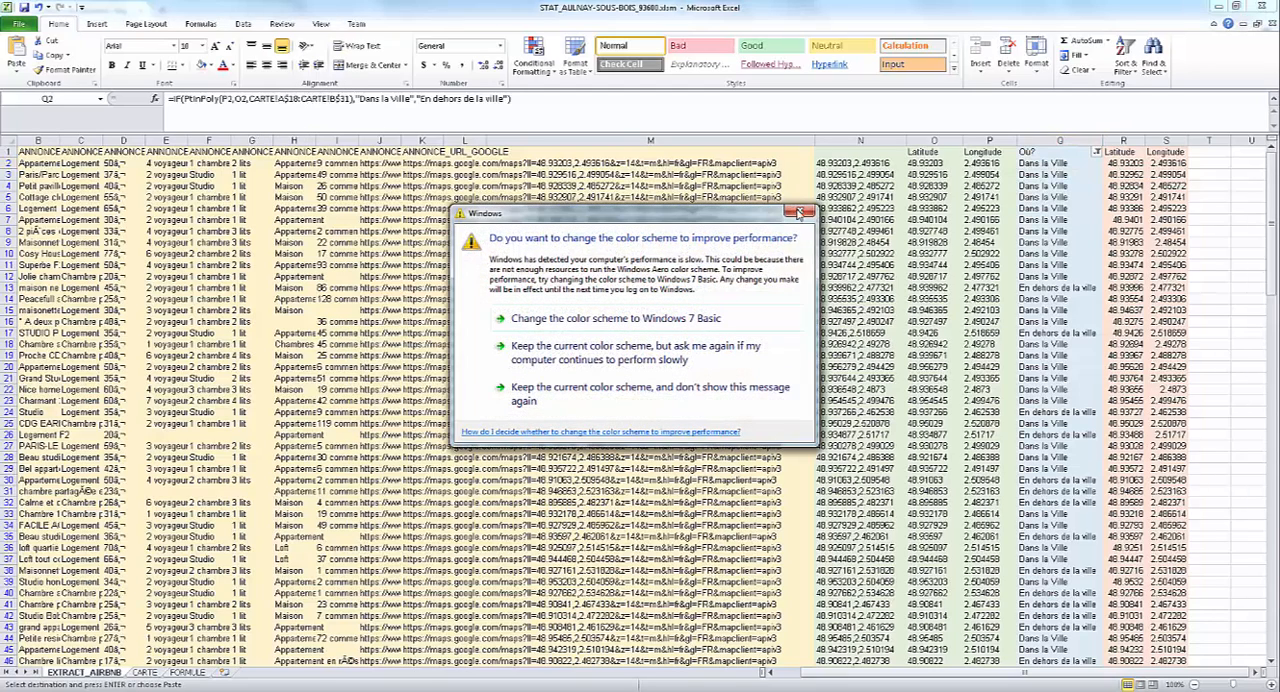
click(800, 213)
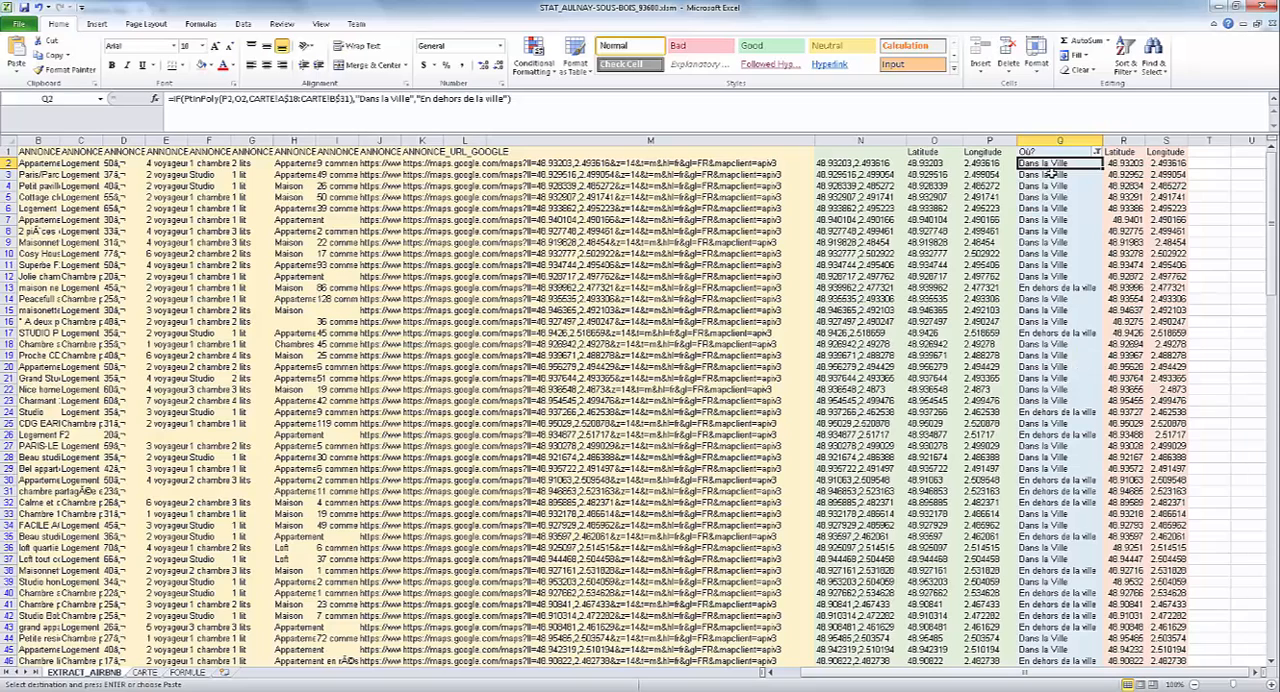
click(1097, 151)
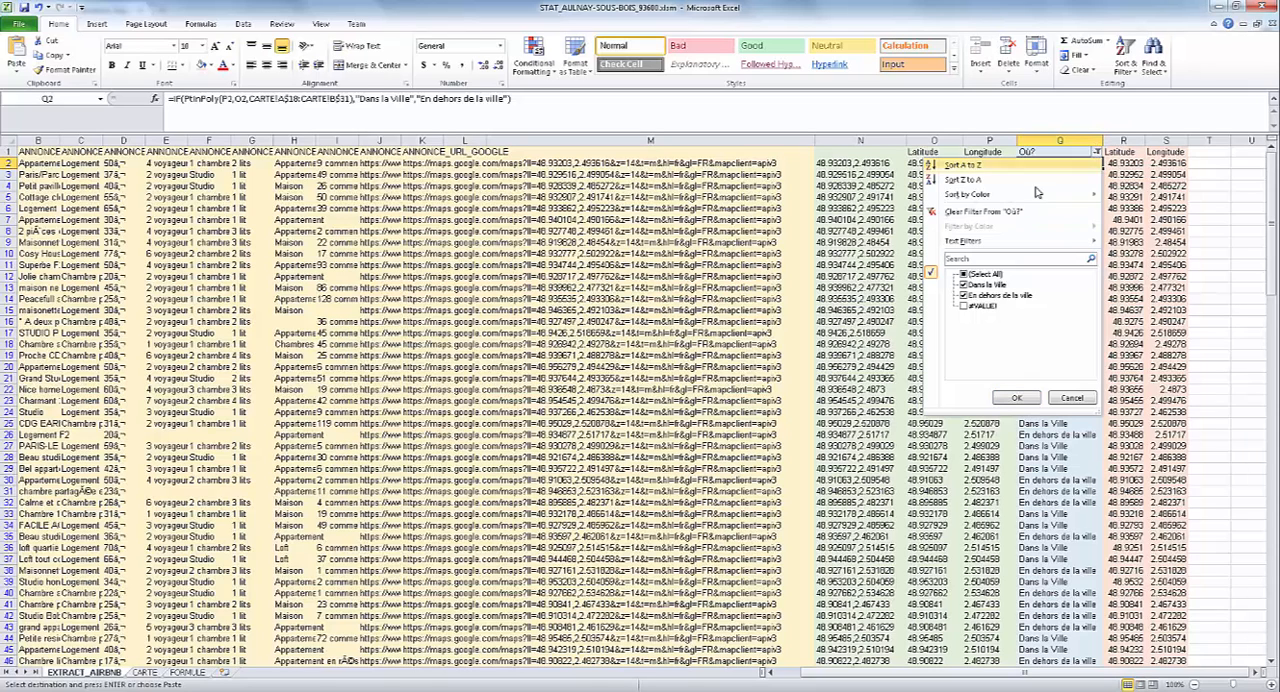
click(964, 296)
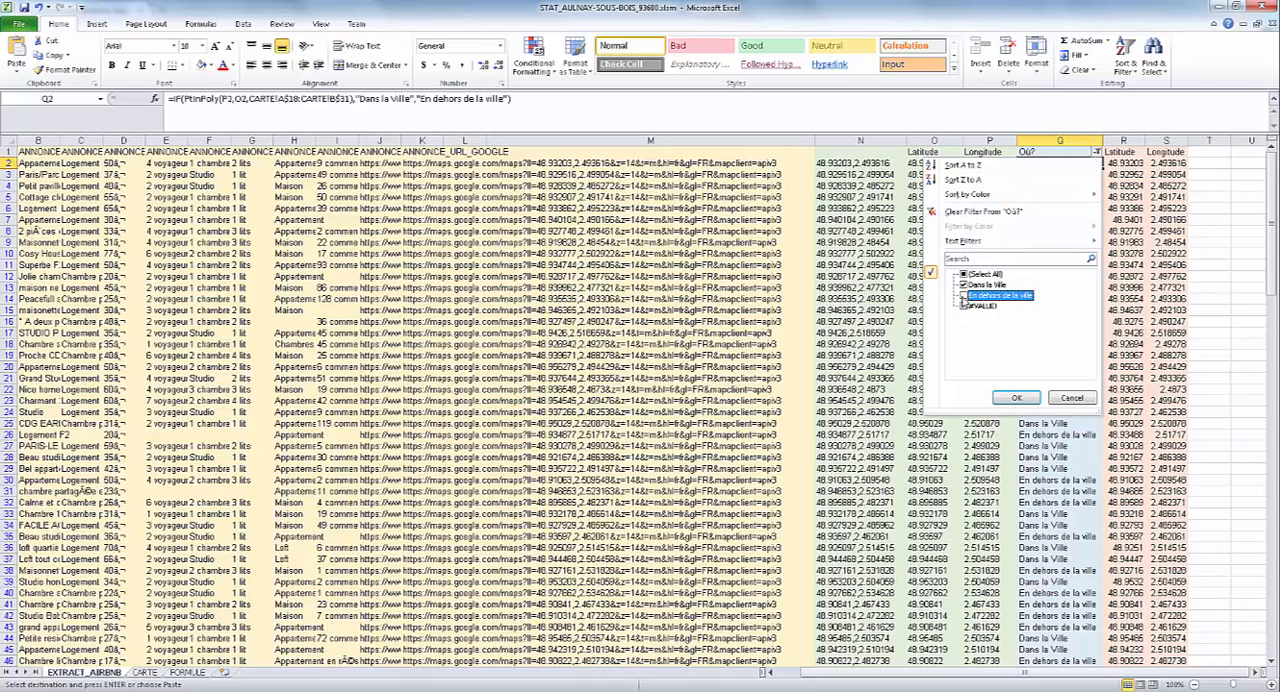
click(1016, 398)
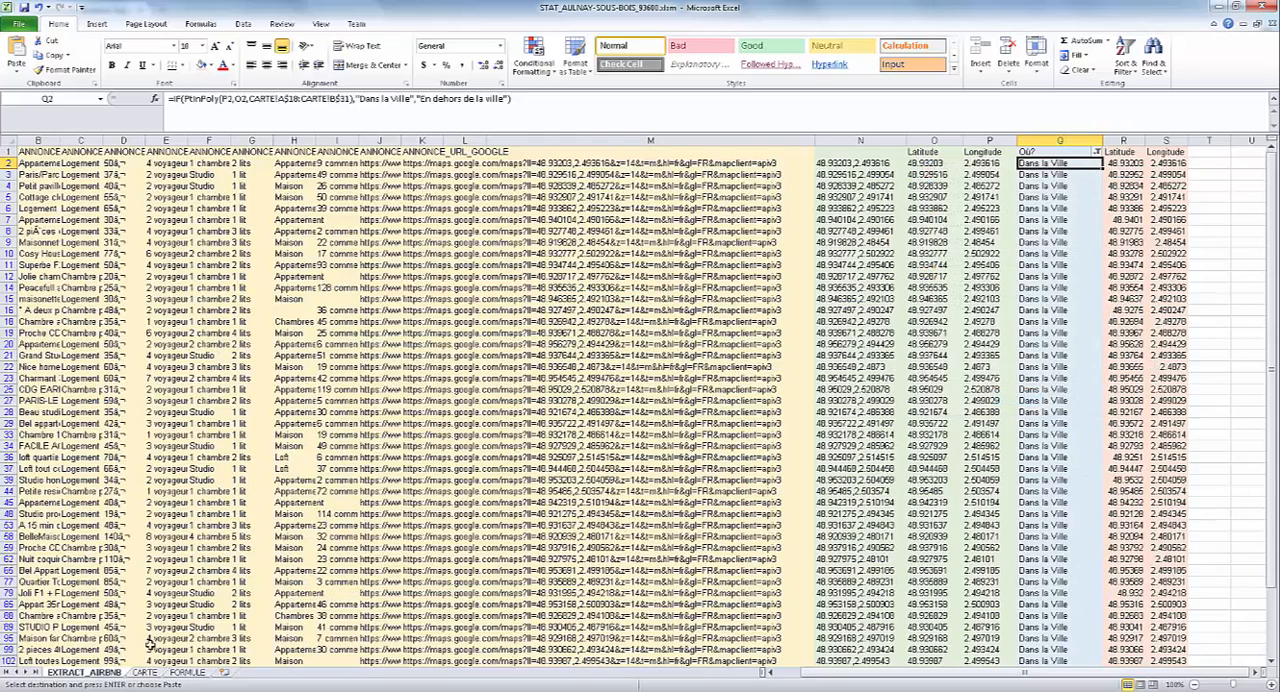
click(148, 672)
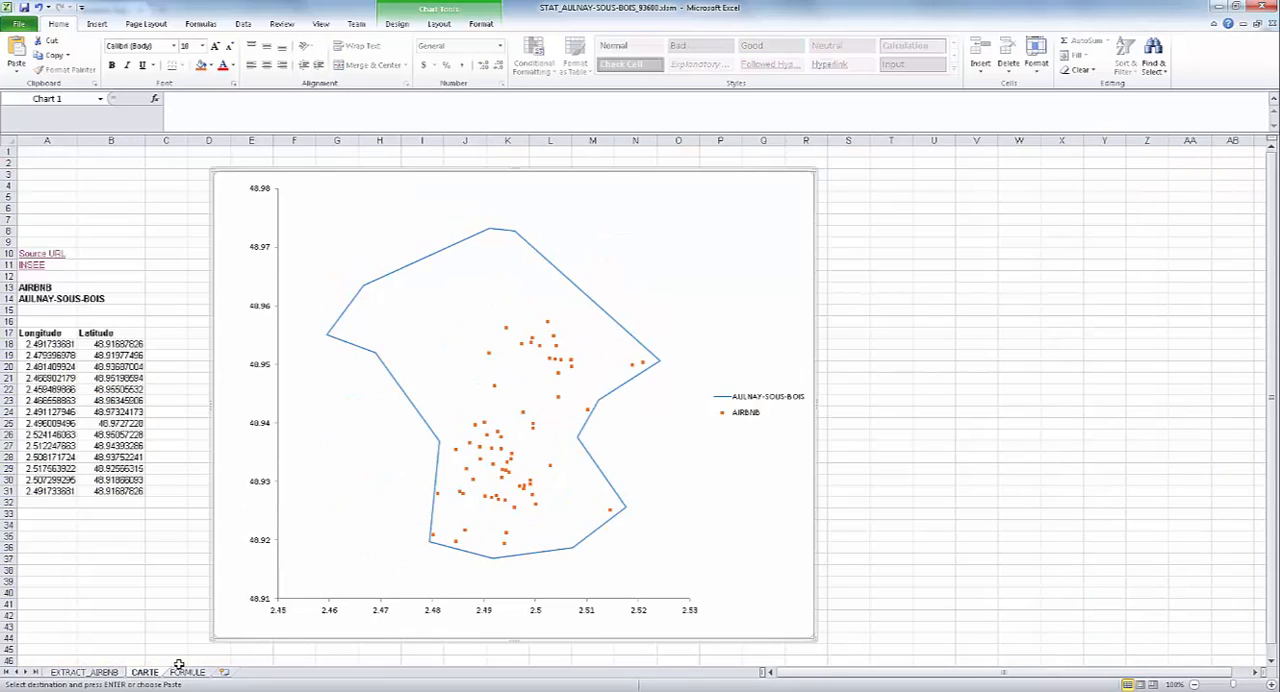
Copy the filtered listing data on EXTRACT_AIRBNB, columns B to M, from row 2 to the last listing.
click(88, 672)
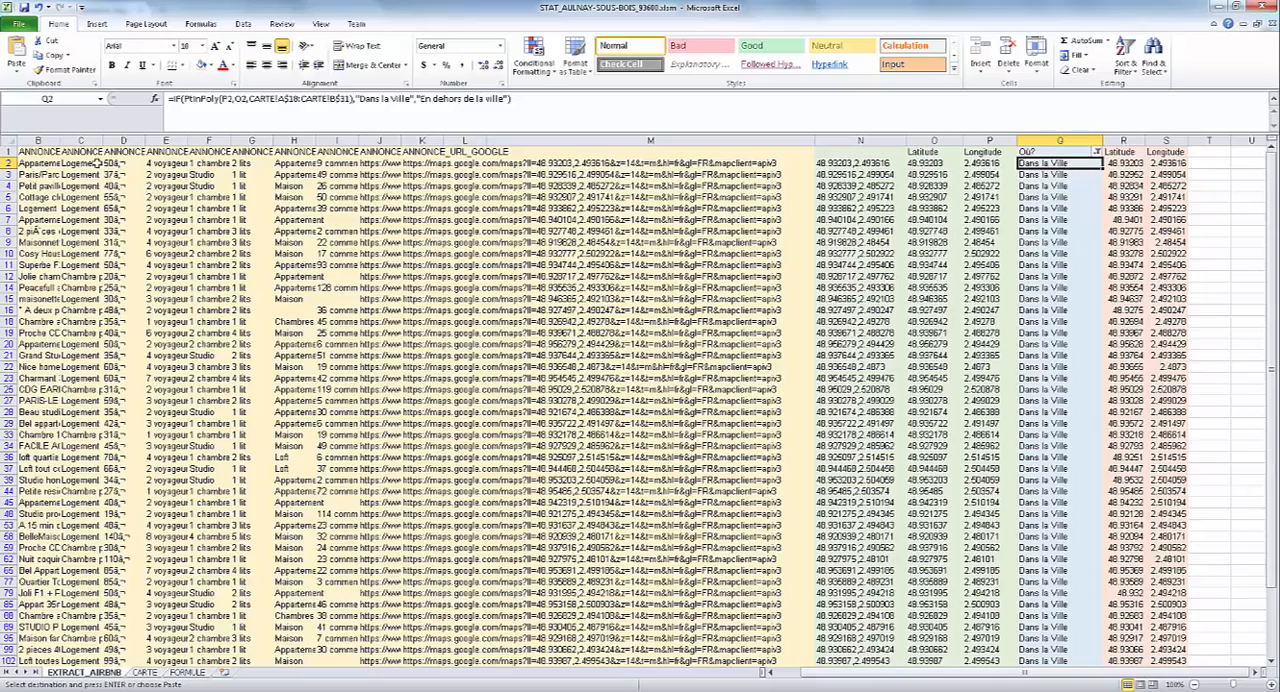
drag(25, 162, 737, 527)
right_click(740, 290)
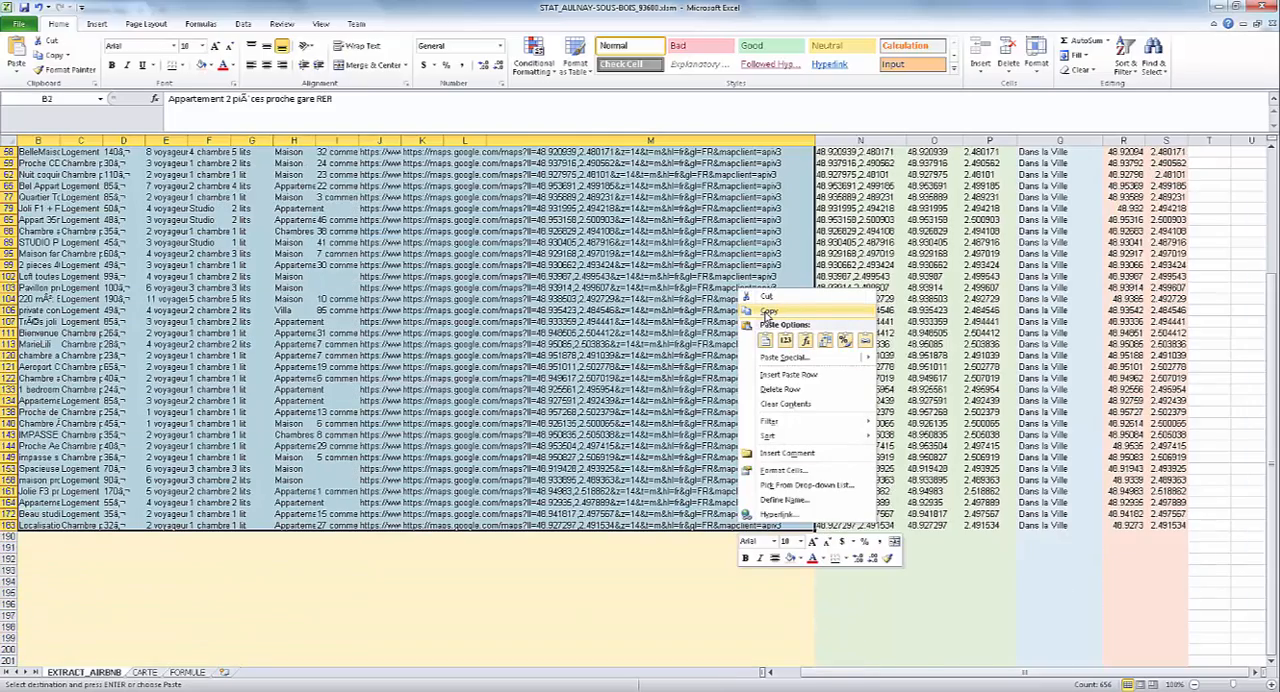
click(767, 311)
scroll(500, 400, up, 19)
Switch to the GOOGLEMAP_AULNAY-SOUS-BOIS.xlsx workbook and examine the ID_ANNONCE and ID_HOTE values of the first listing.
click(250, 691)
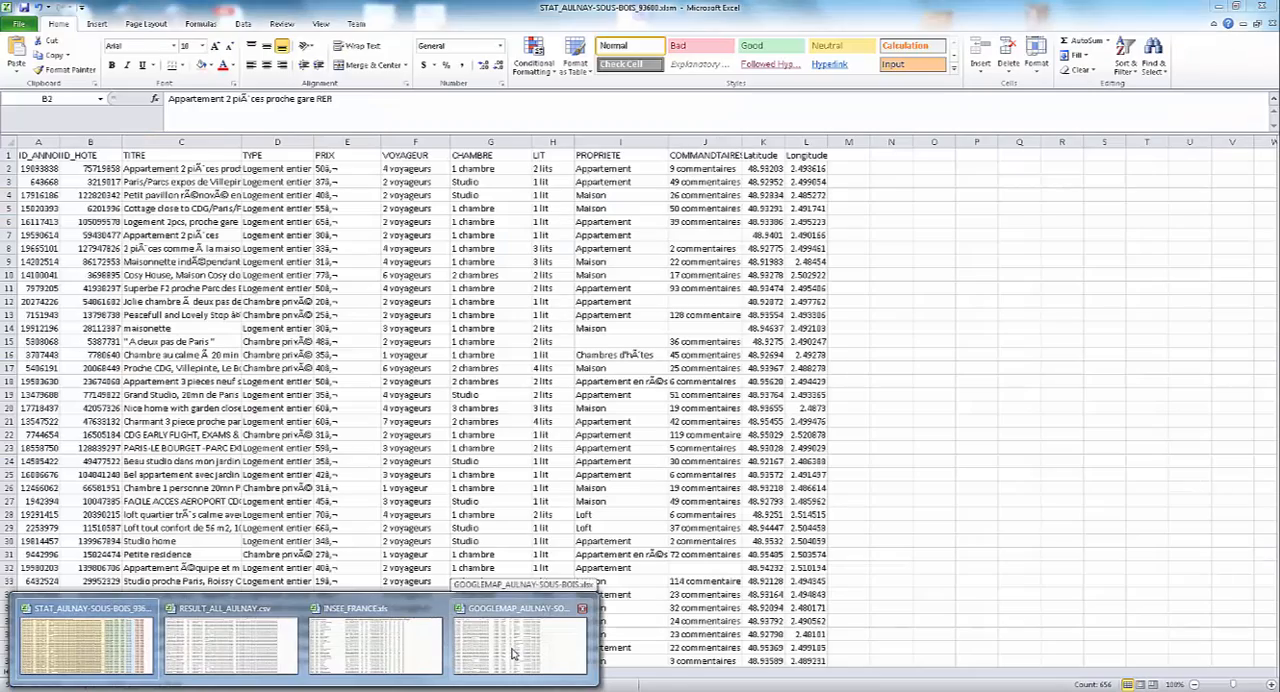
click(510, 649)
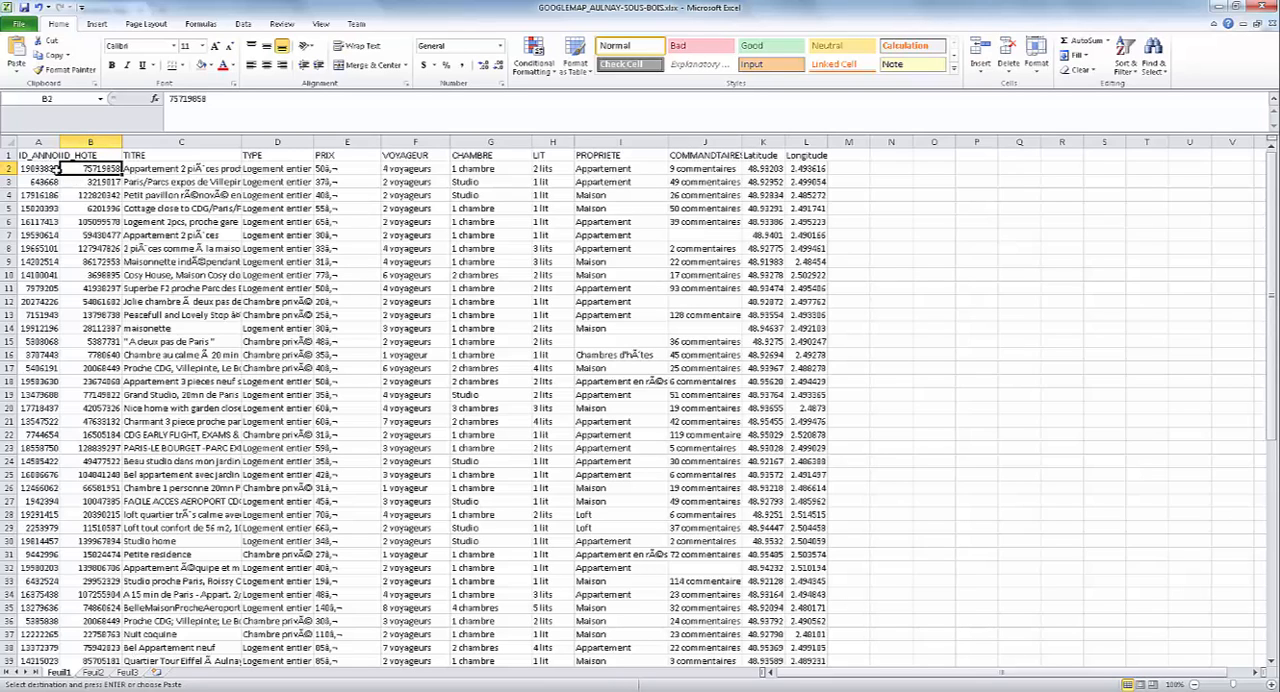
click(40, 169)
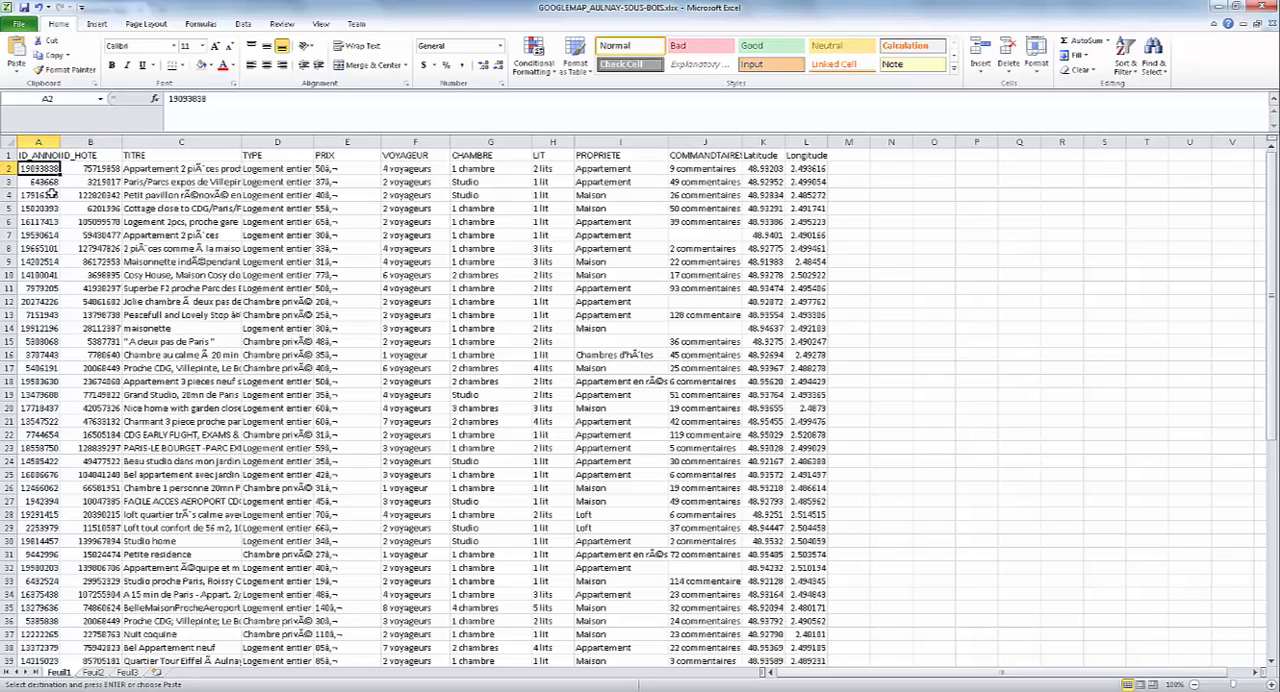
click(92, 170)
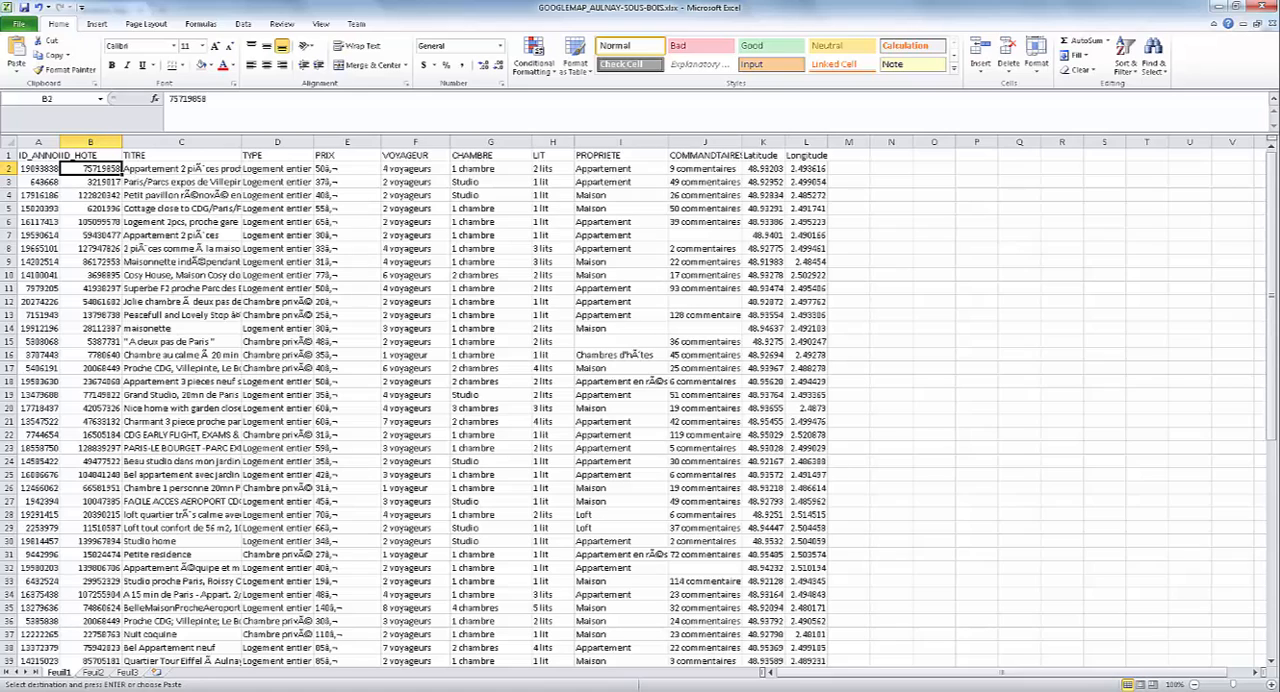
click(1038, 353)
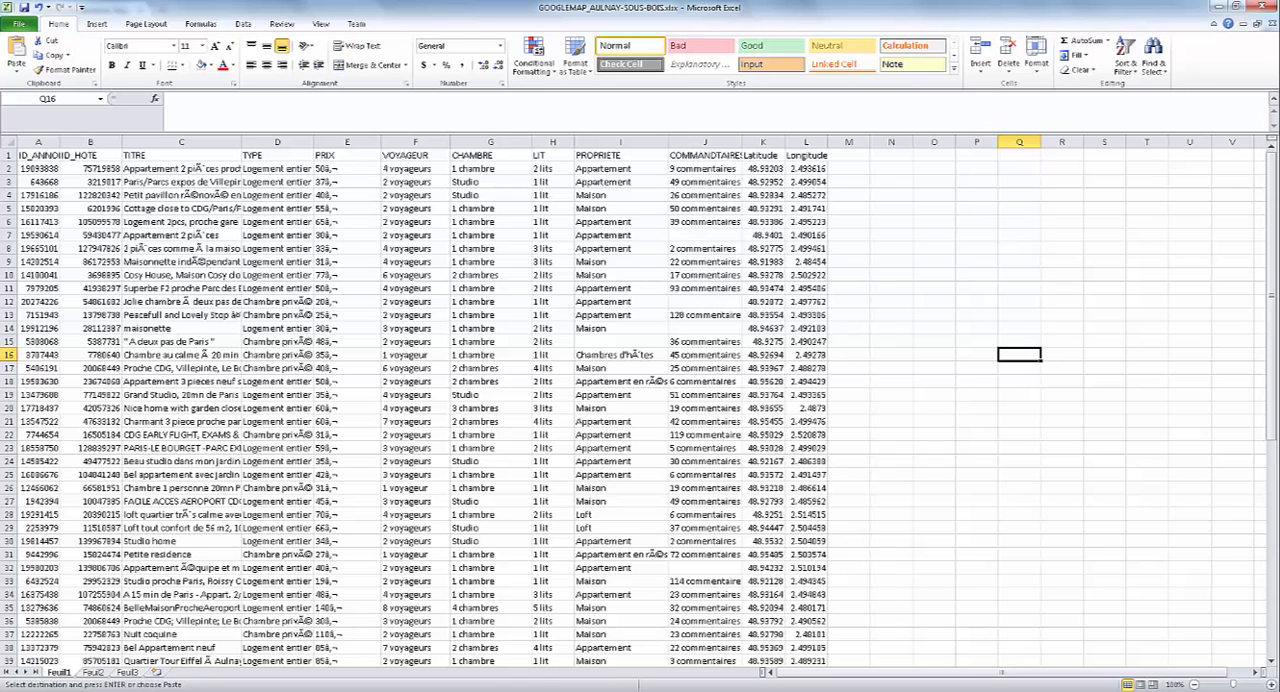
Switch to Firefox and open Google Maps from the Google home page in the existing Google Maps tab.
click(184, 689)
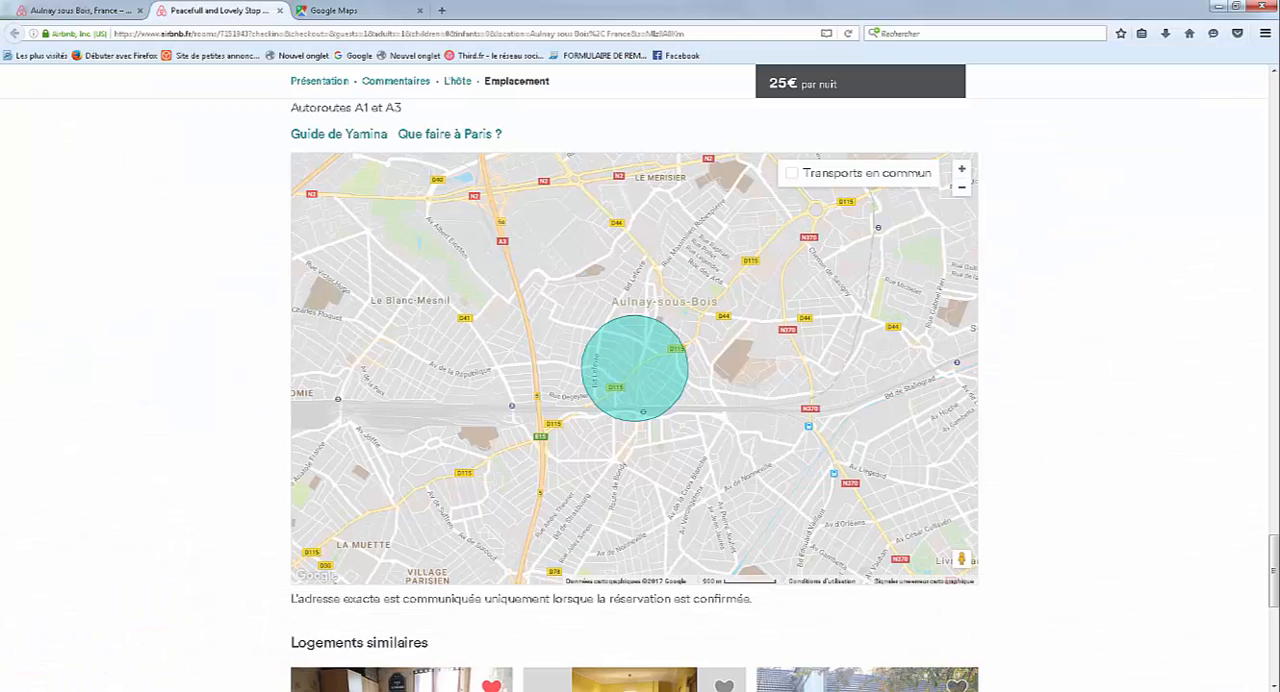
click(347, 12)
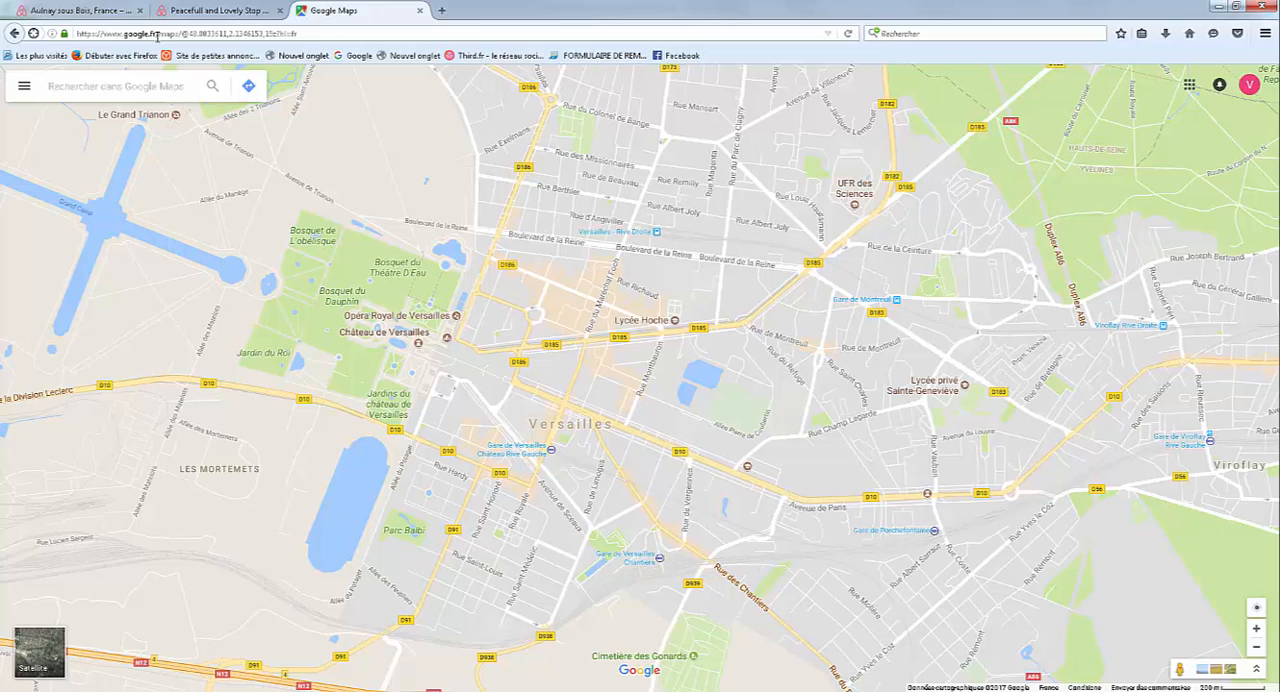
click(355, 57)
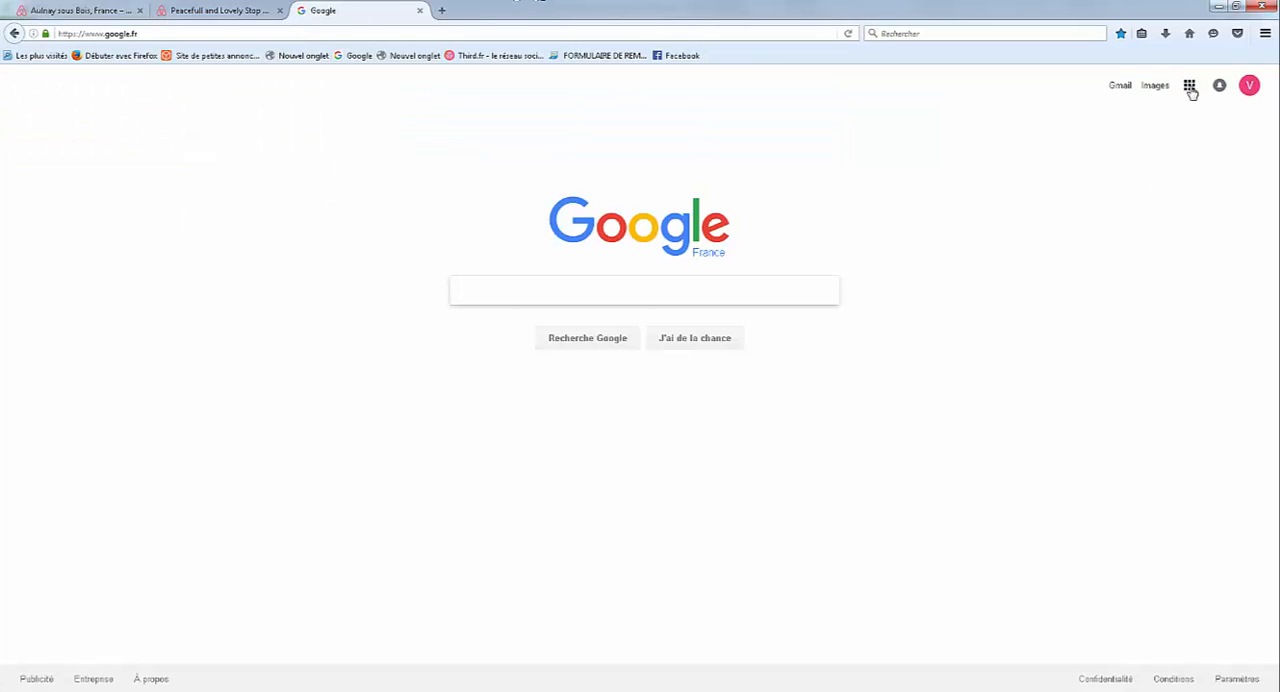
click(1190, 88)
click(1222, 164)
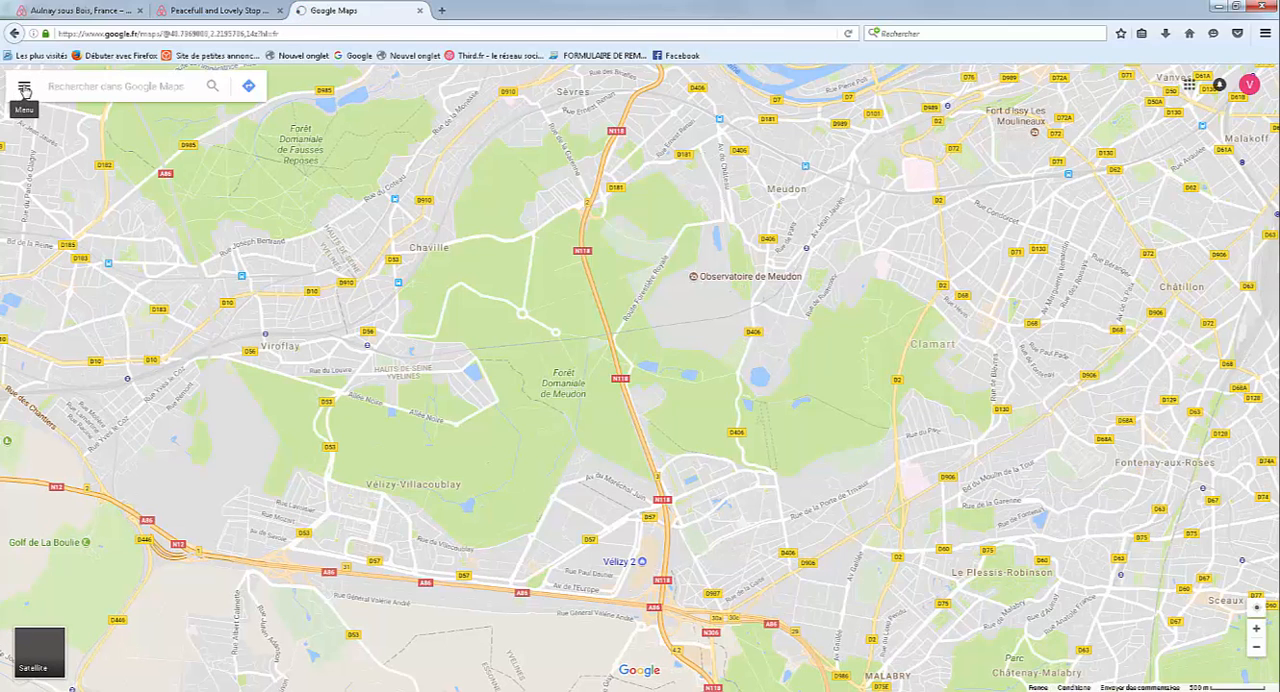
Dismiss the location-sharing request and create a new custom map from the Cartes list in Vos adresses.
click(24, 90)
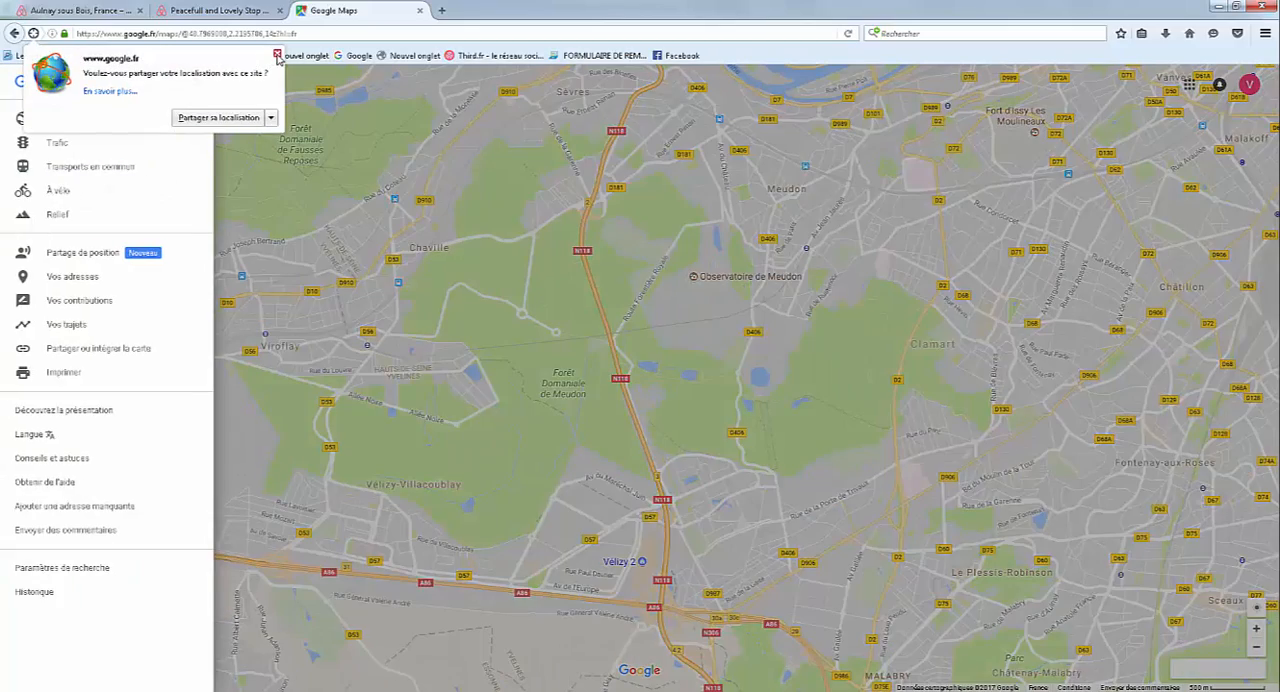
click(278, 56)
click(78, 280)
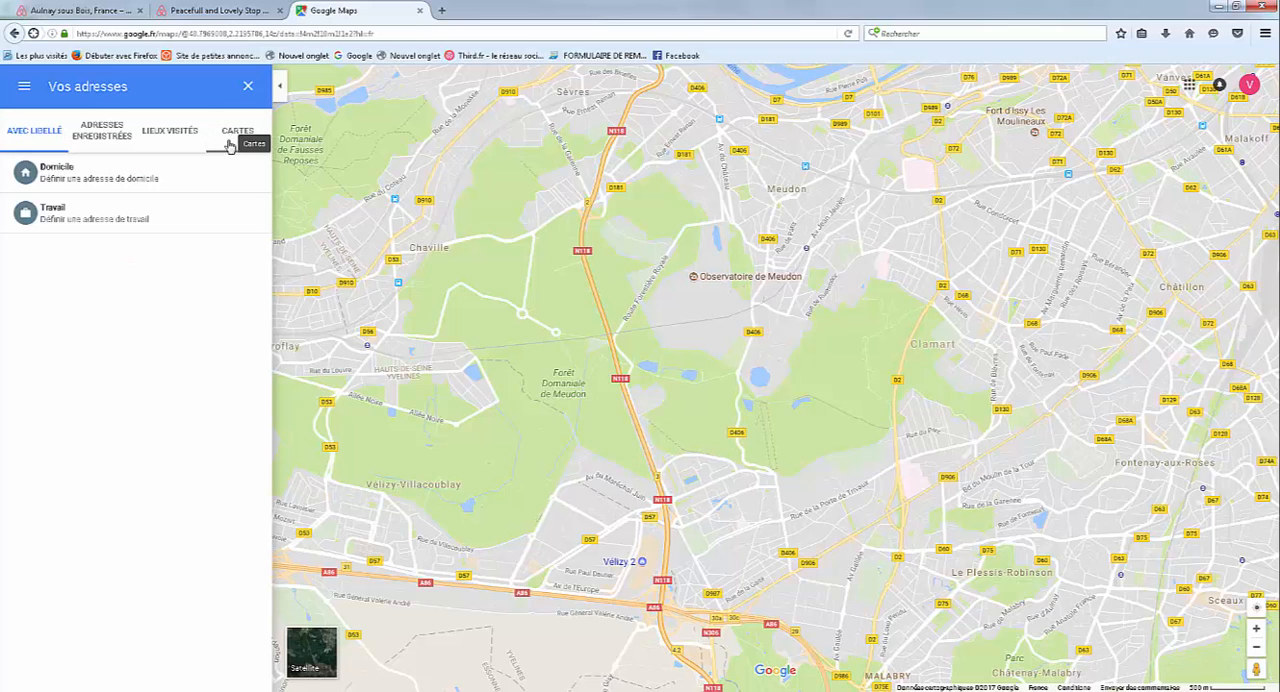
click(234, 135)
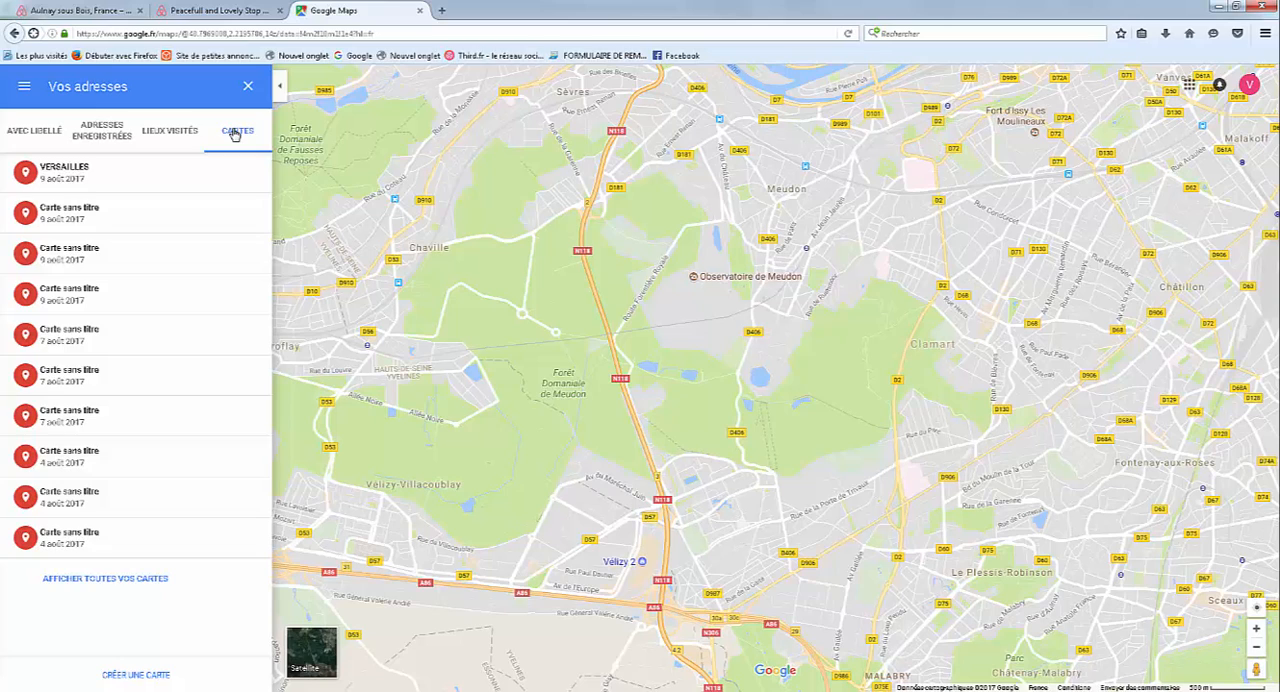
click(124, 677)
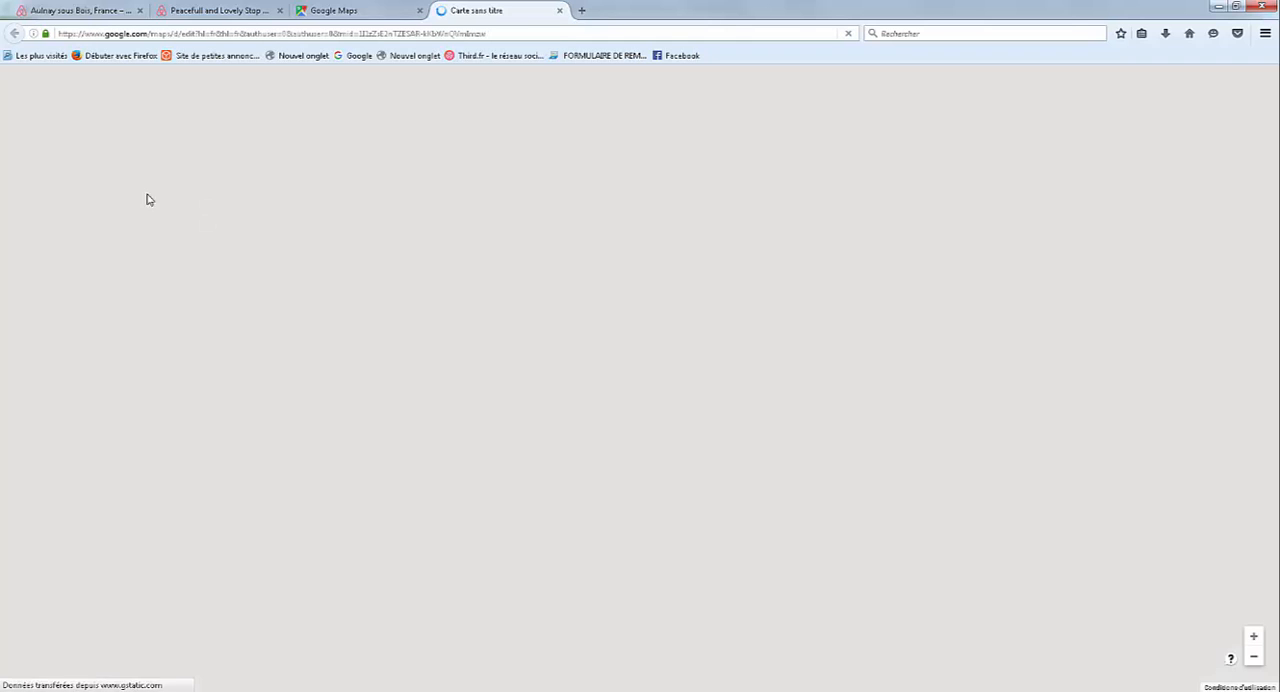
Import GOOGLEMAP_AULNAY-SOUS-BOIS.xlsx into the untitled layer, placing markers by Latitude and Longitude and titling them with TITRE.
click(72, 219)
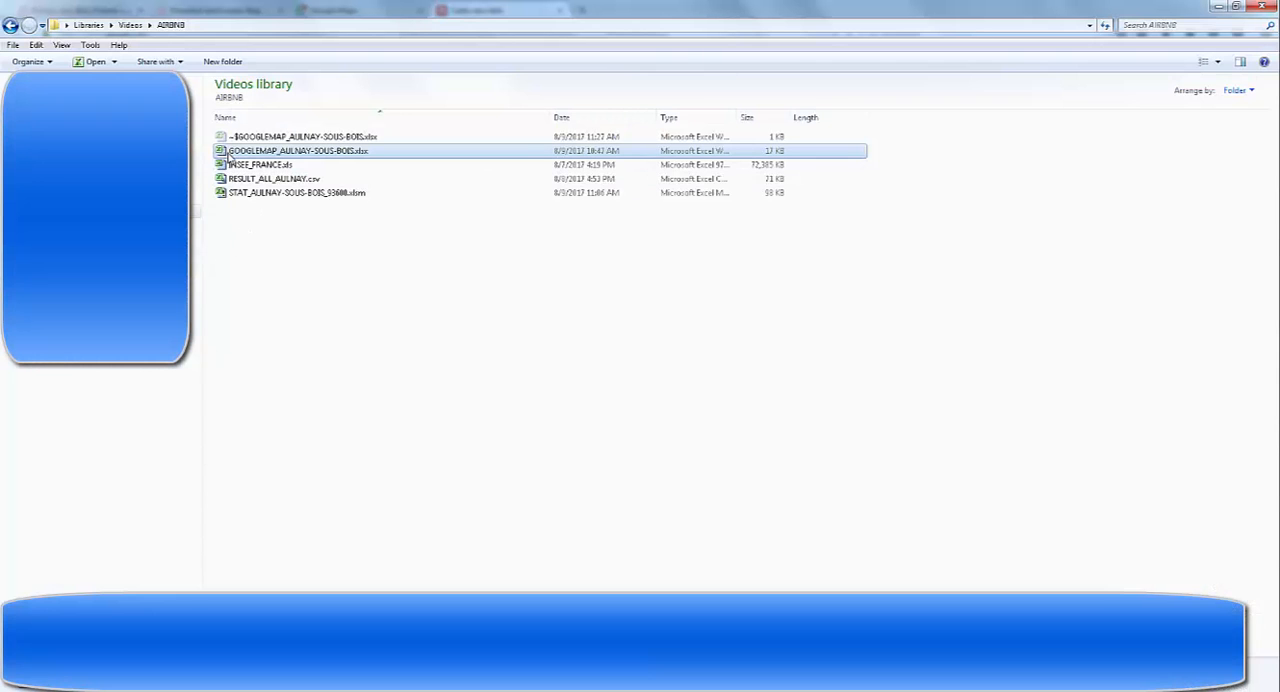
drag(228, 156, 463, 460)
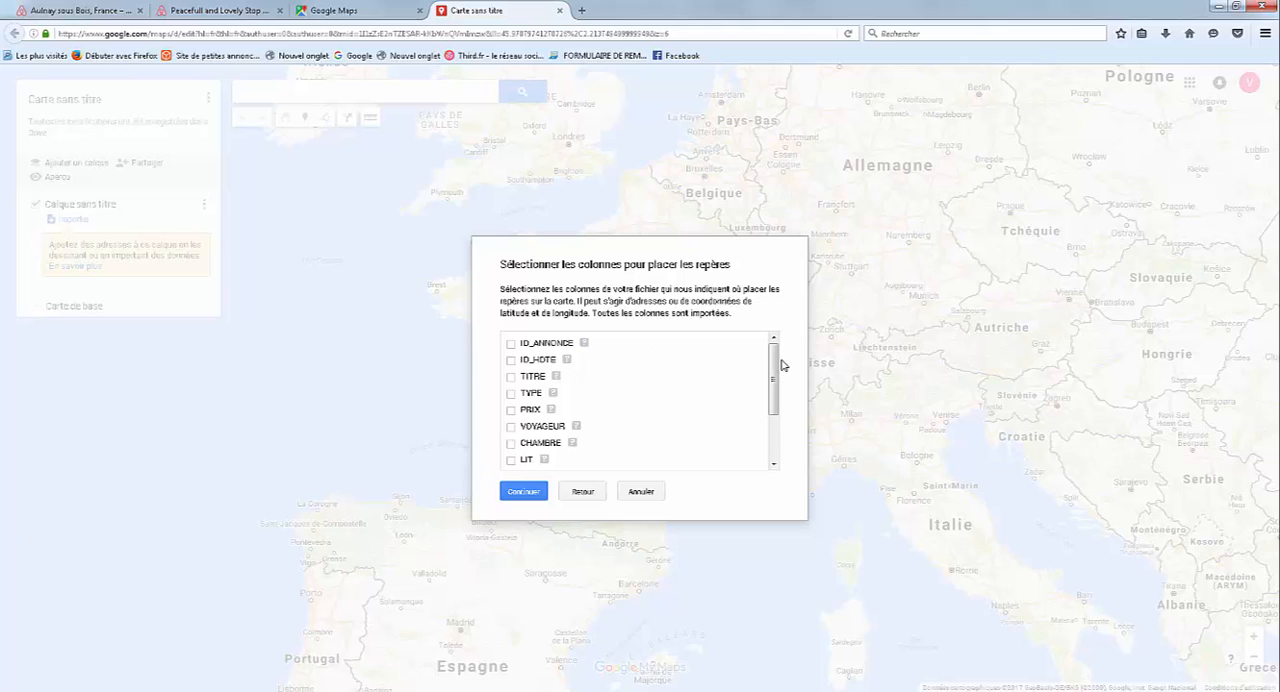
scroll(652, 446, down, 5)
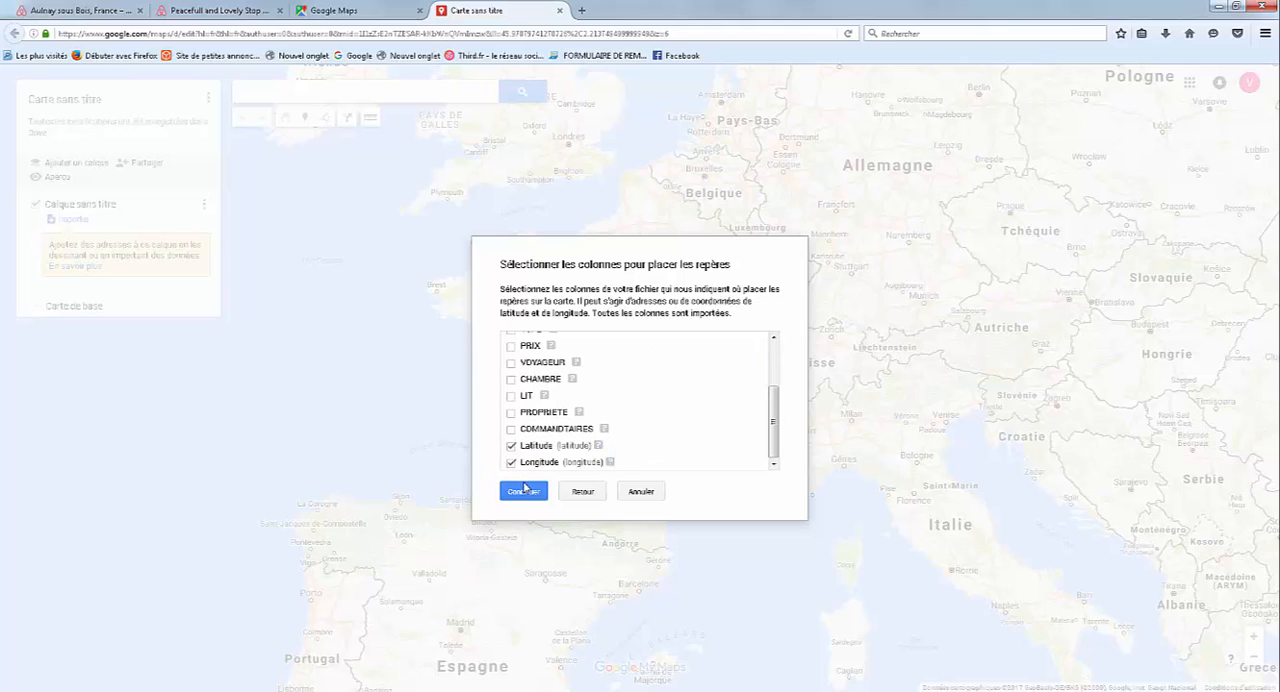
click(526, 492)
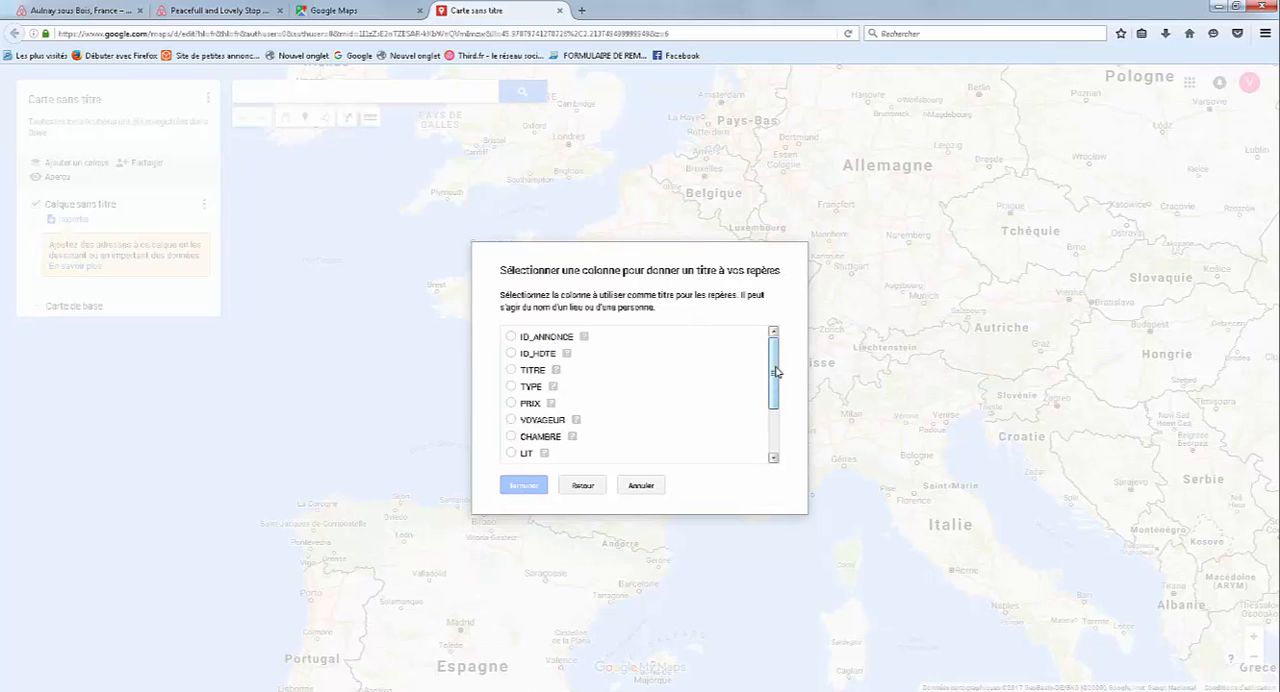
mouse_move(776, 372)
mouse_down()
mouse_move(776, 424)
mouse_move(774, 370)
mouse_up()
click(511, 370)
click(518, 490)
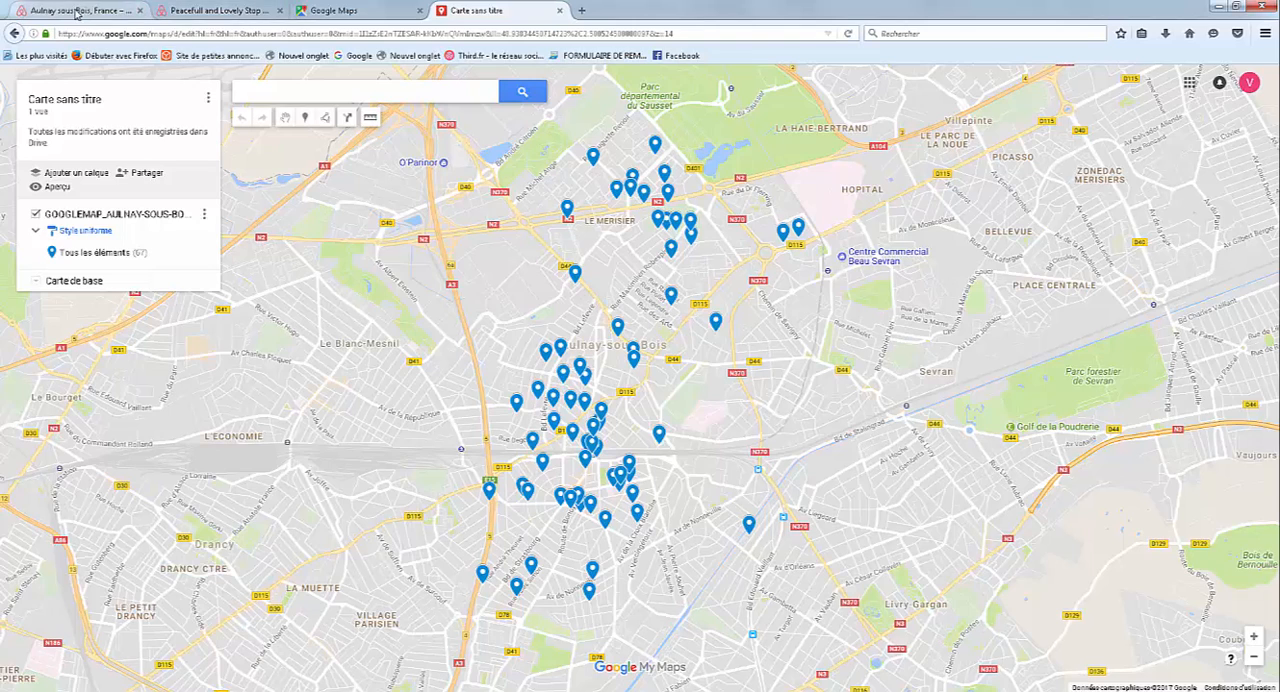
Compare the imported markers with the Airbnb search results for Aulnay sous Bois and view the listing details of several markers.
click(115, 12)
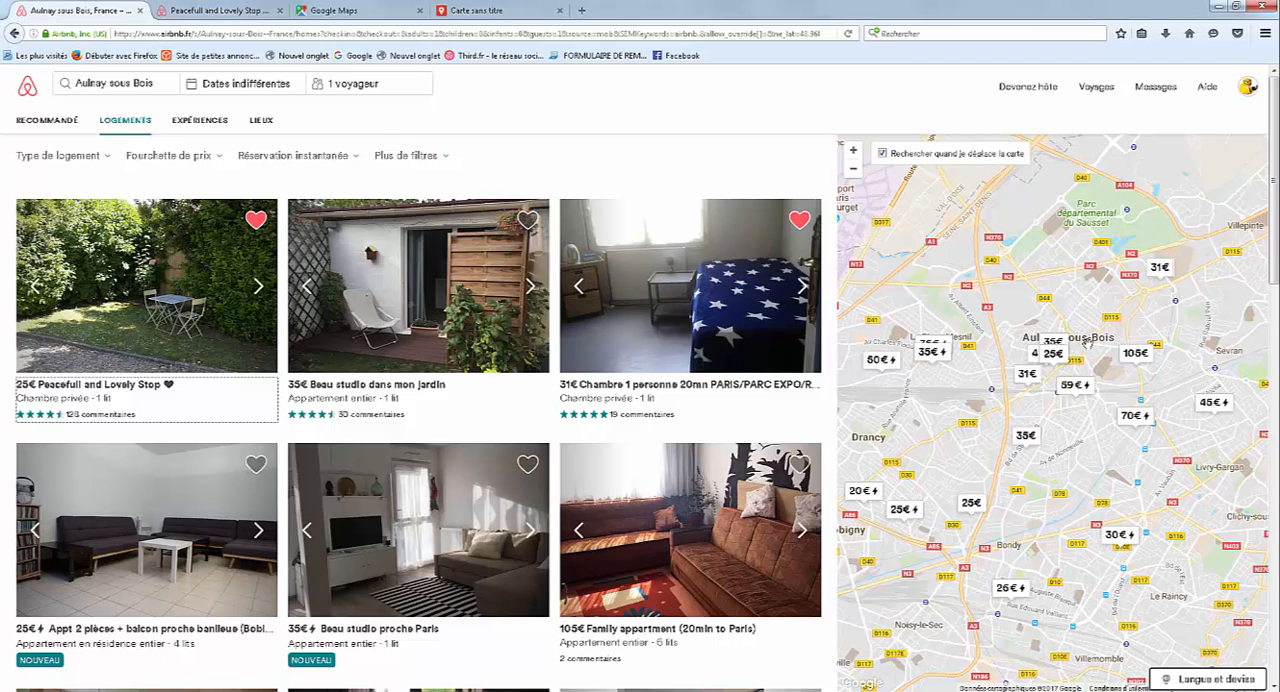
click(476, 12)
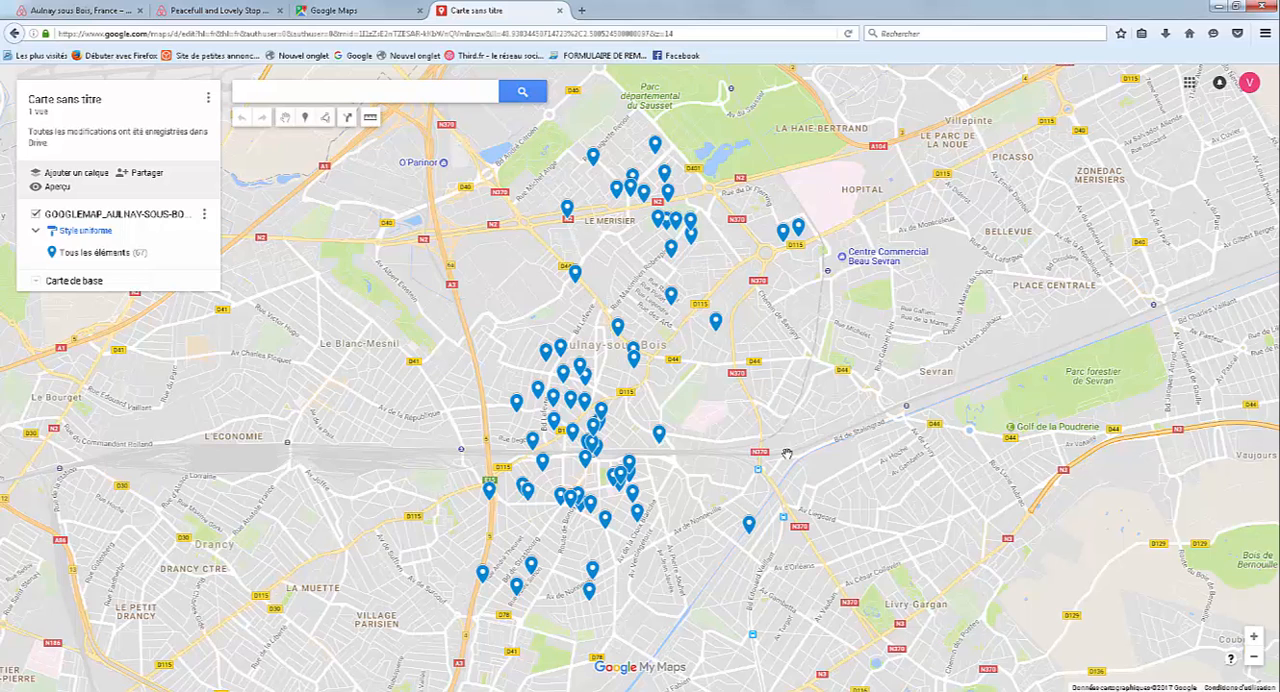
click(580, 457)
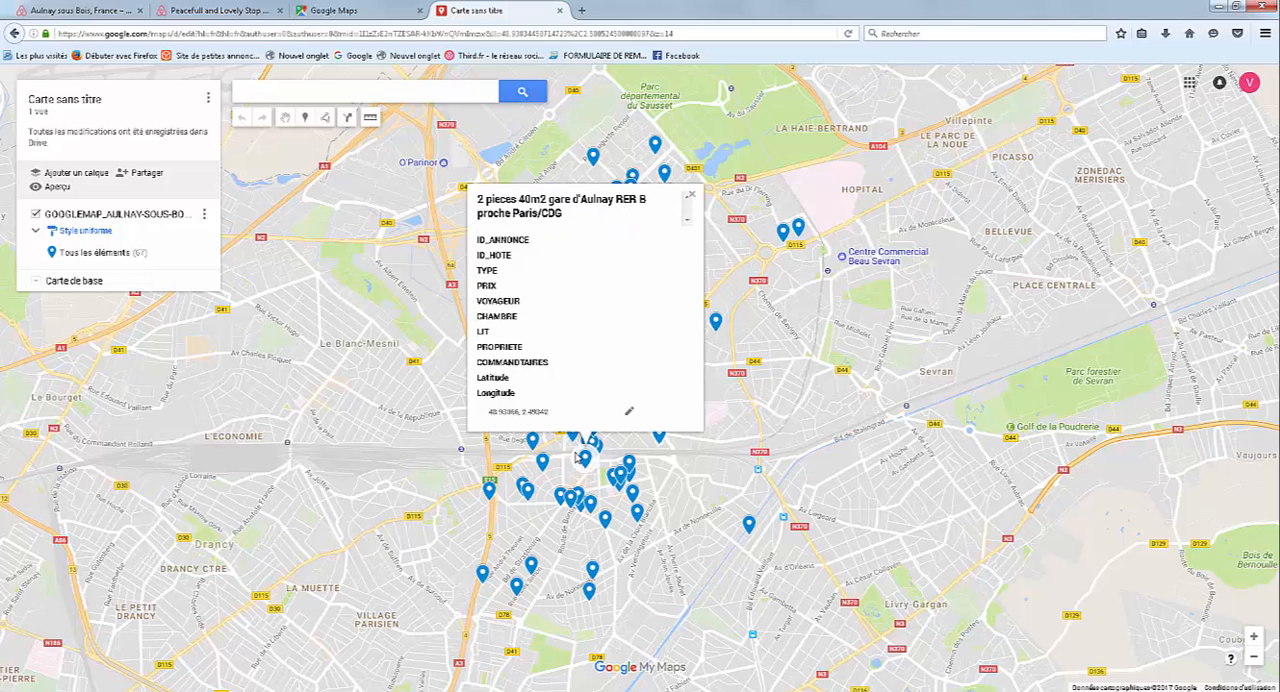
click(619, 487)
click(571, 497)
click(681, 578)
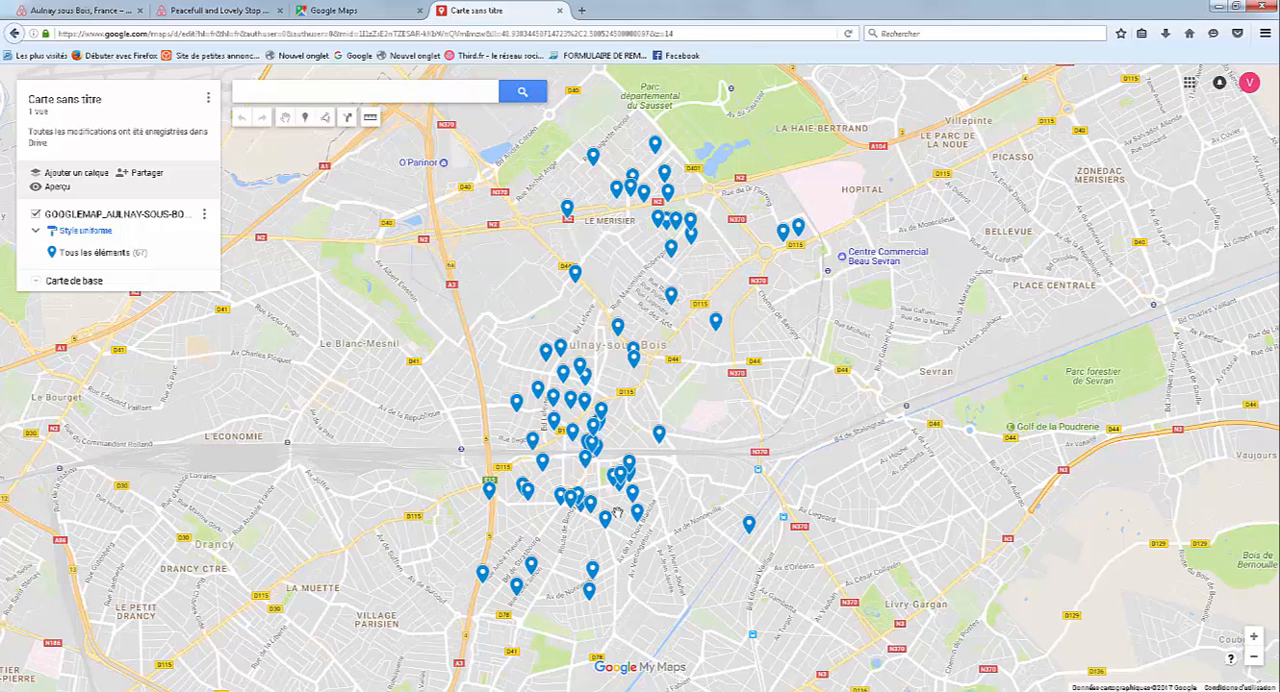
Dismiss the Windows color scheme prompt and examine how the imported markers are spread across Aulnay-sous-Bois.
scroll(602, 494, up, 1)
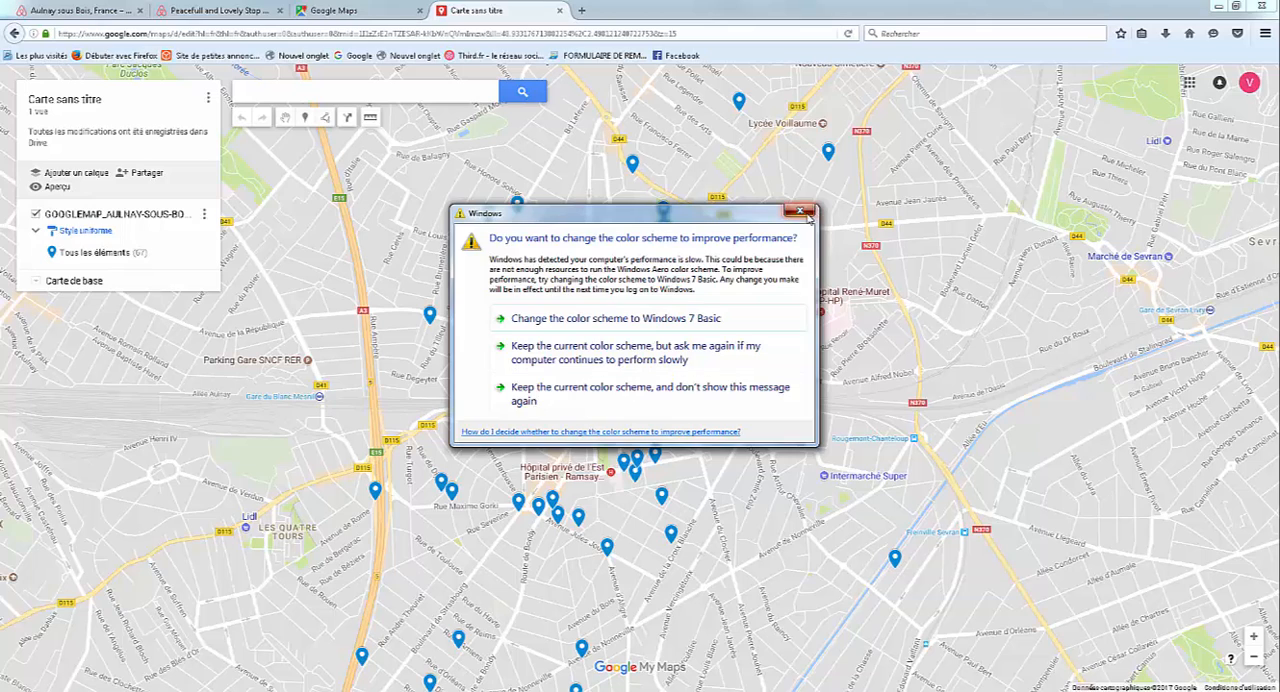
click(800, 212)
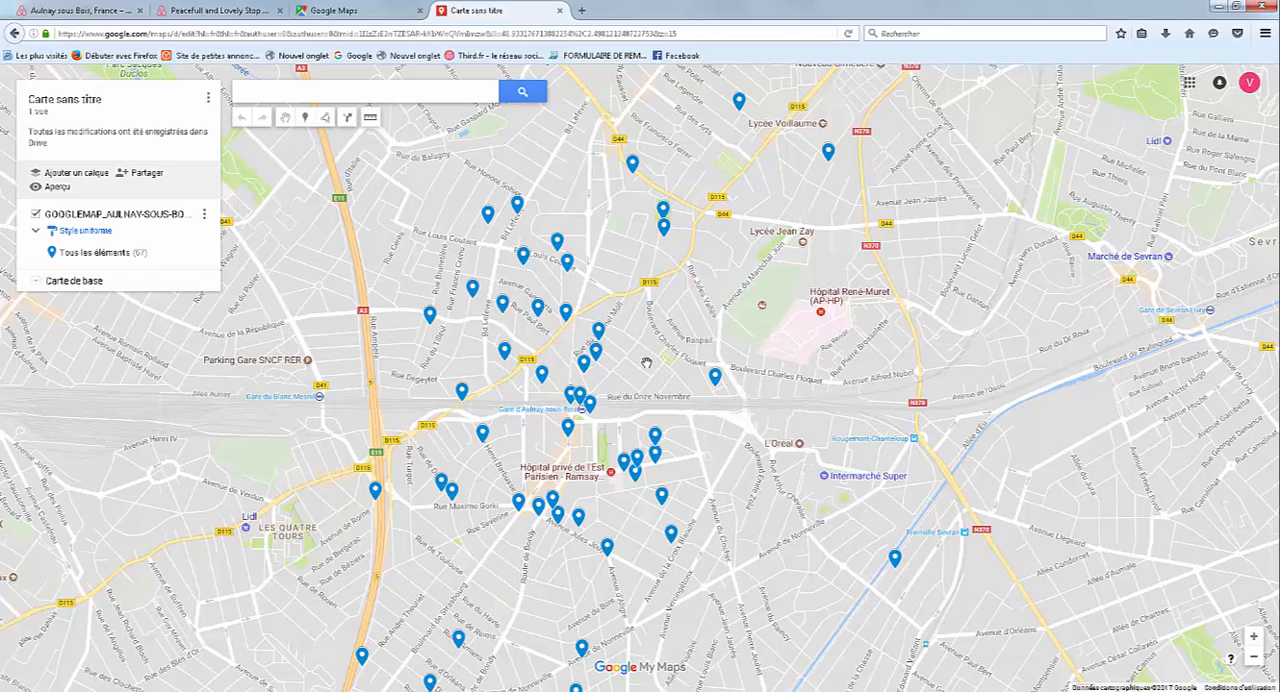
scroll(645, 362, down, 1)
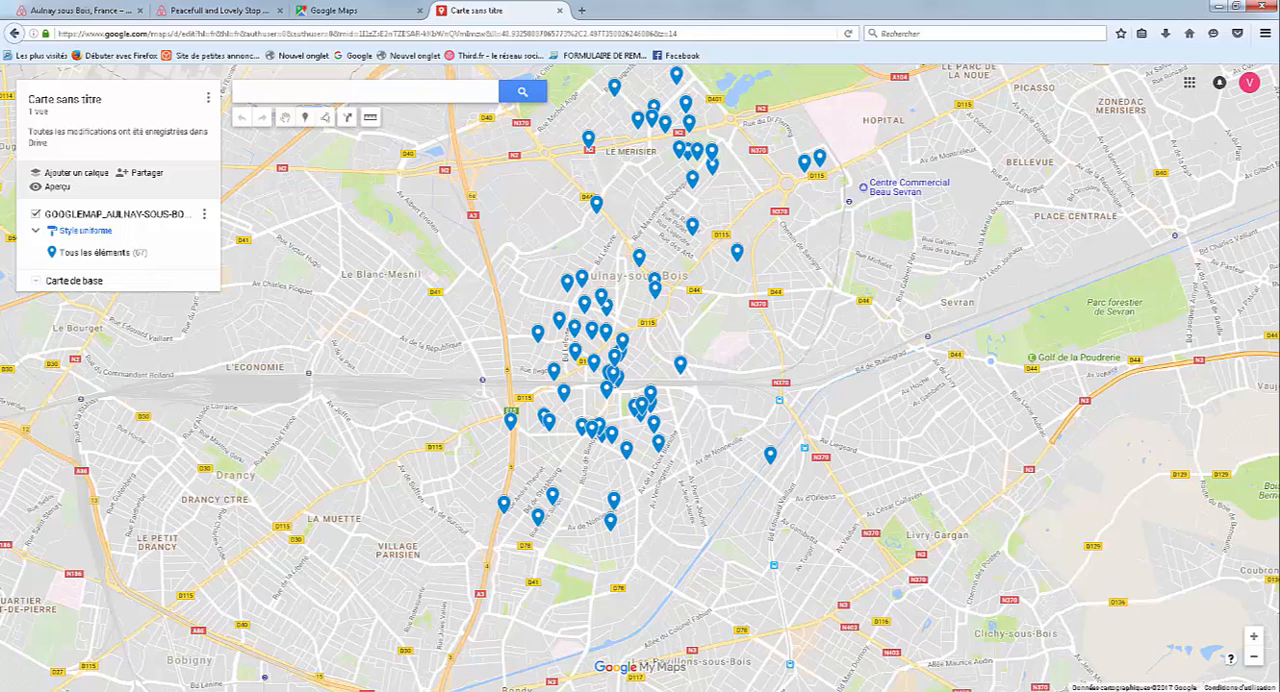
mouse_move(143, 690)
click(143, 638)
View the saved VERSAILLES map from the Cartes list in the existing Google Maps tab and close it.
click(340, 11)
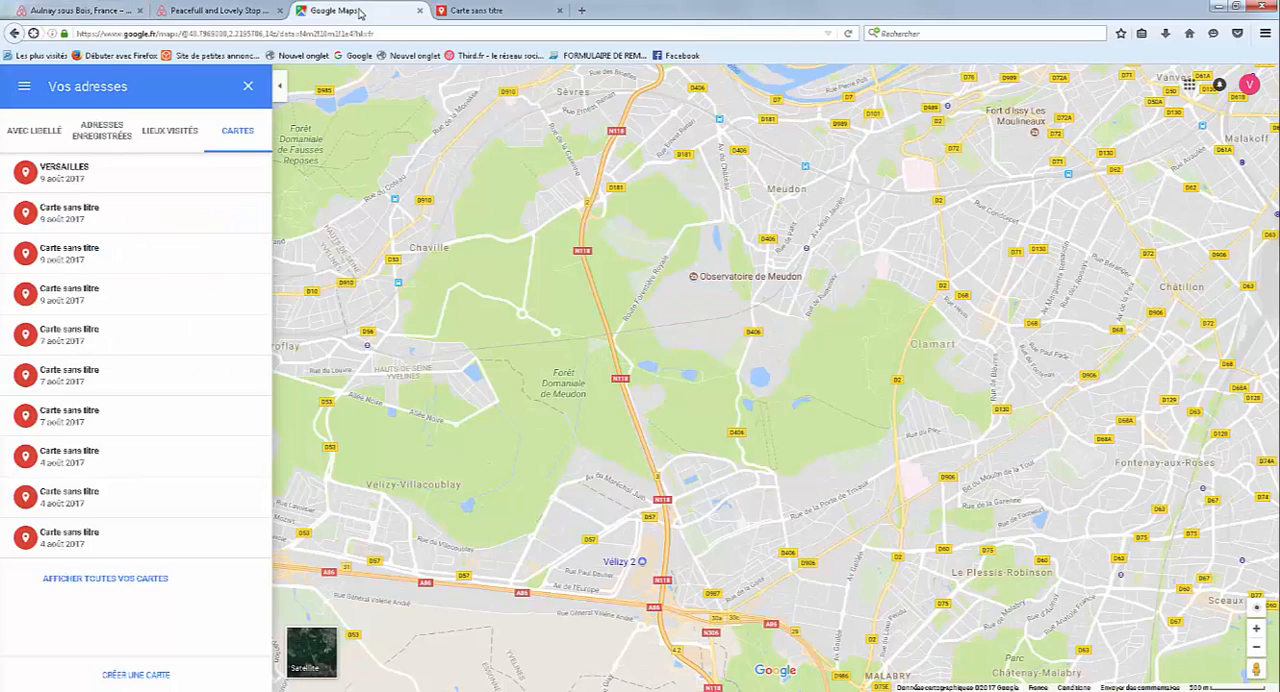
click(124, 173)
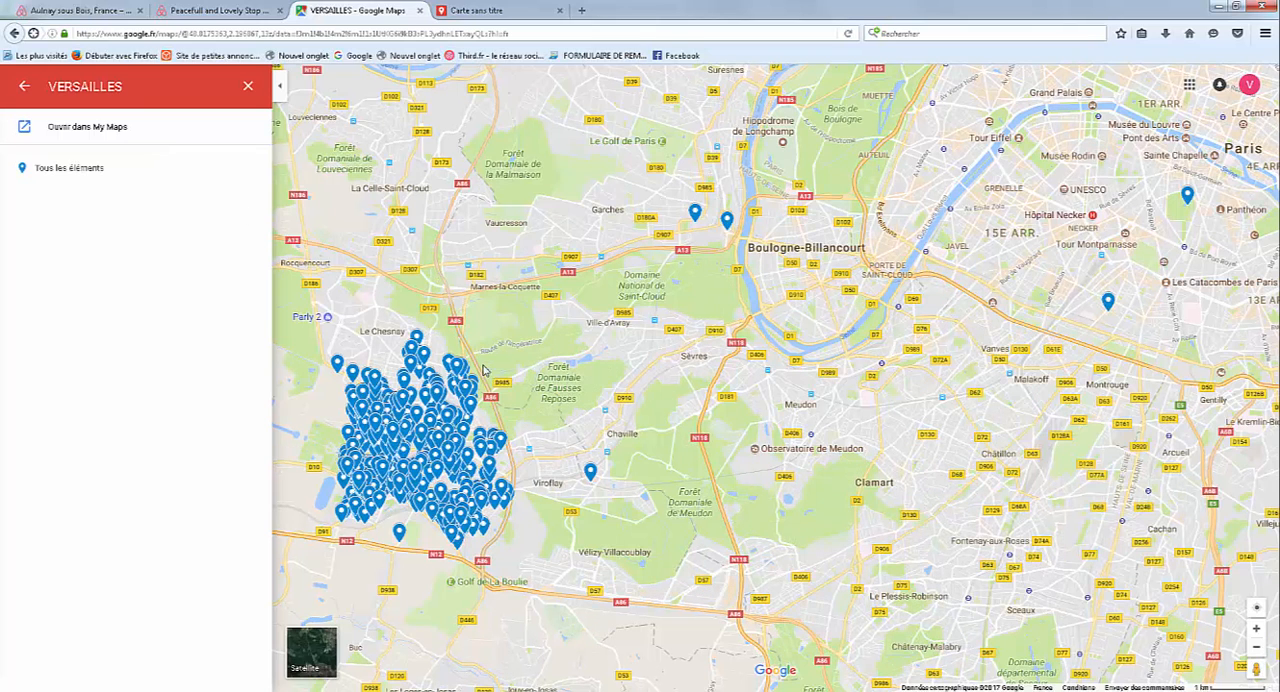
click(248, 88)
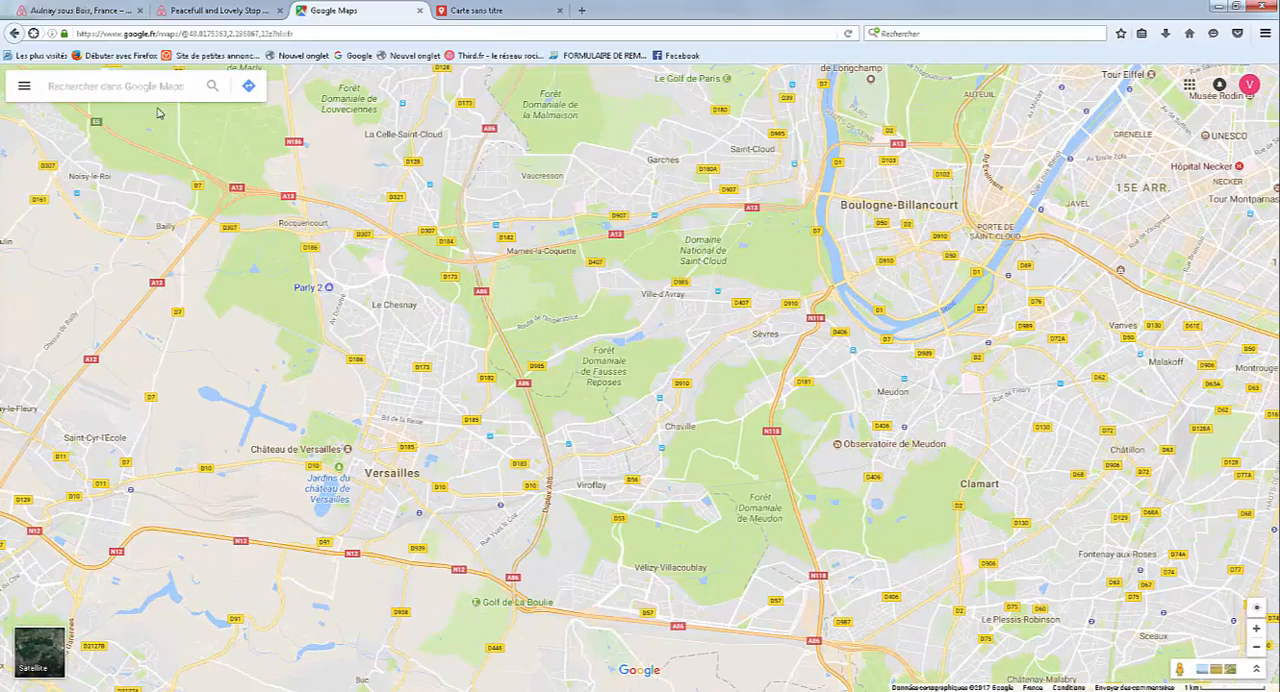
Reopen the VERSAILLES map from the Cartes list in Vos adresses and examine its marker distribution across the town.
click(24, 86)
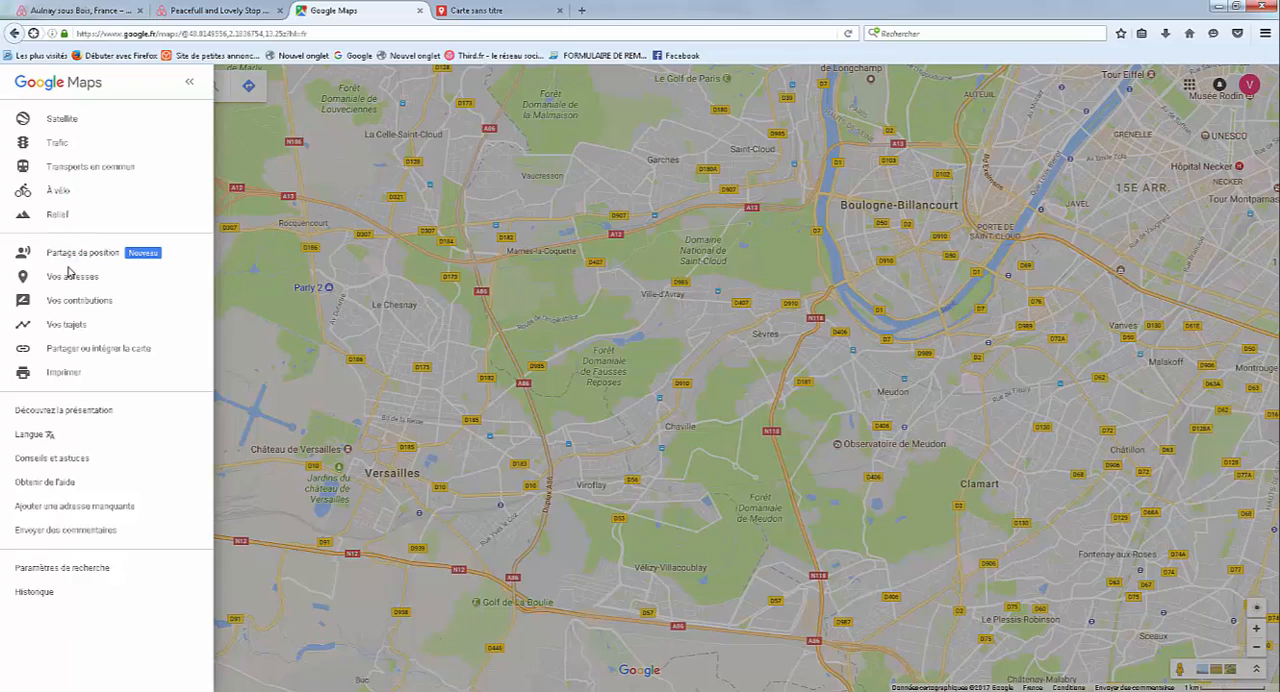
click(70, 277)
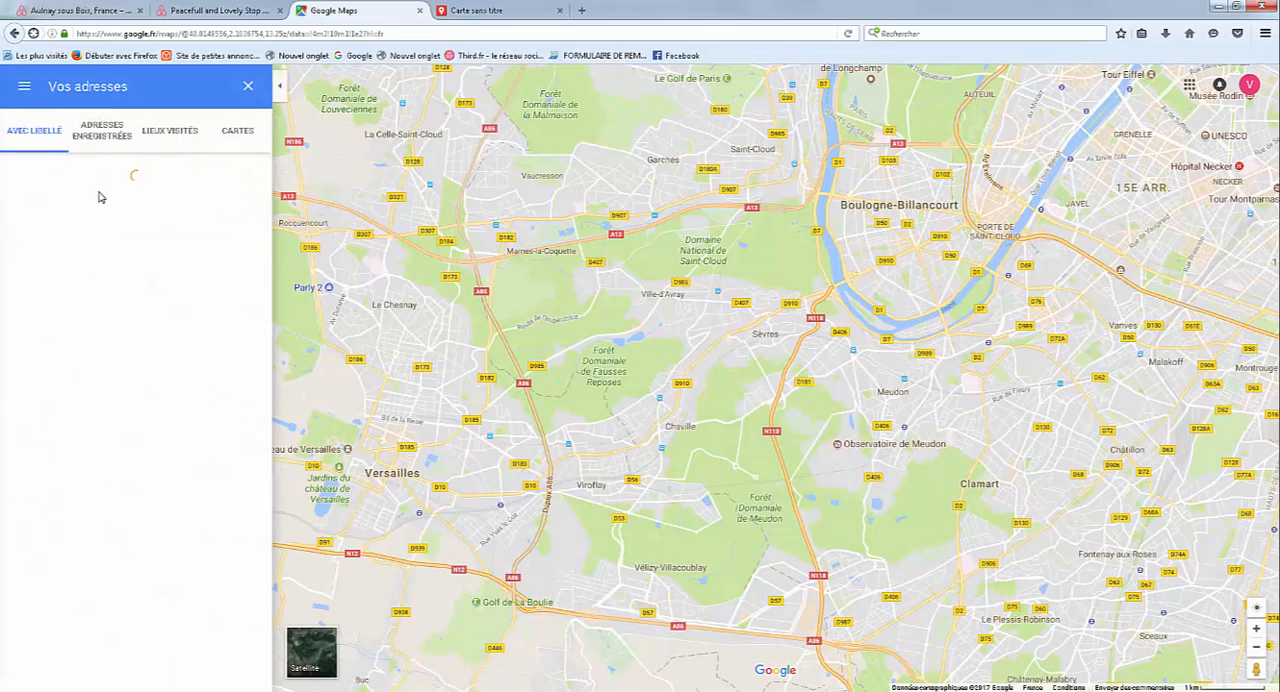
click(234, 133)
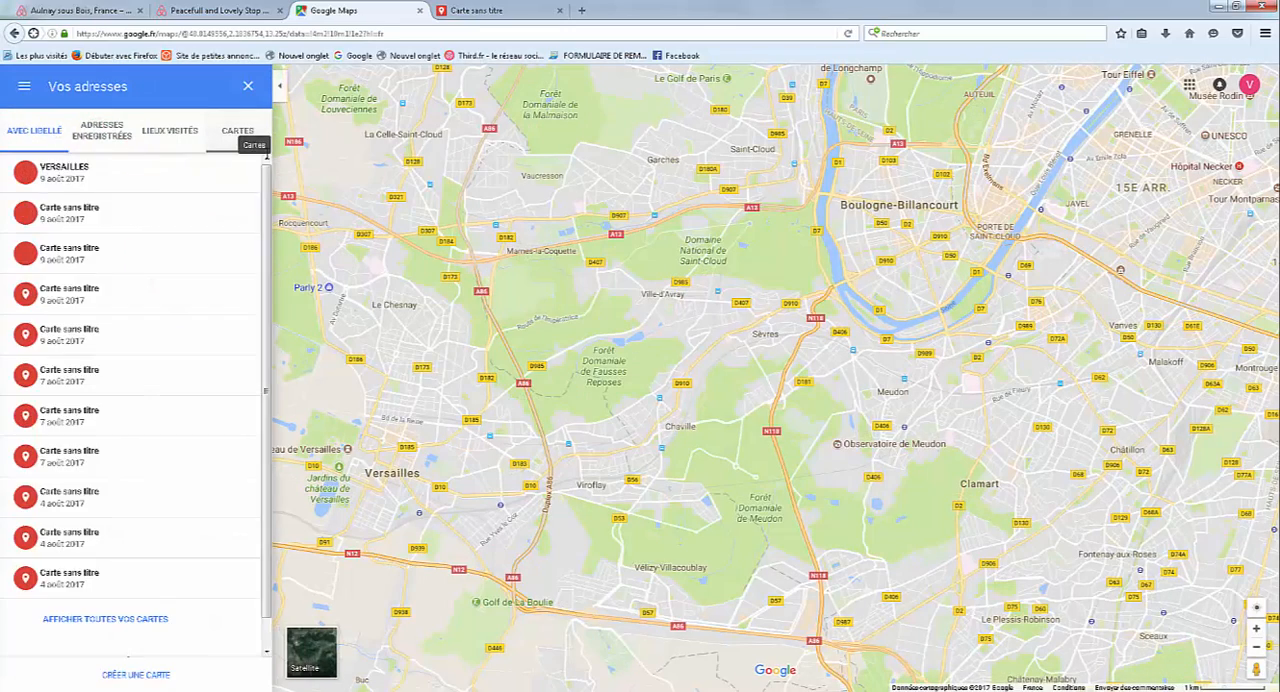
click(60, 182)
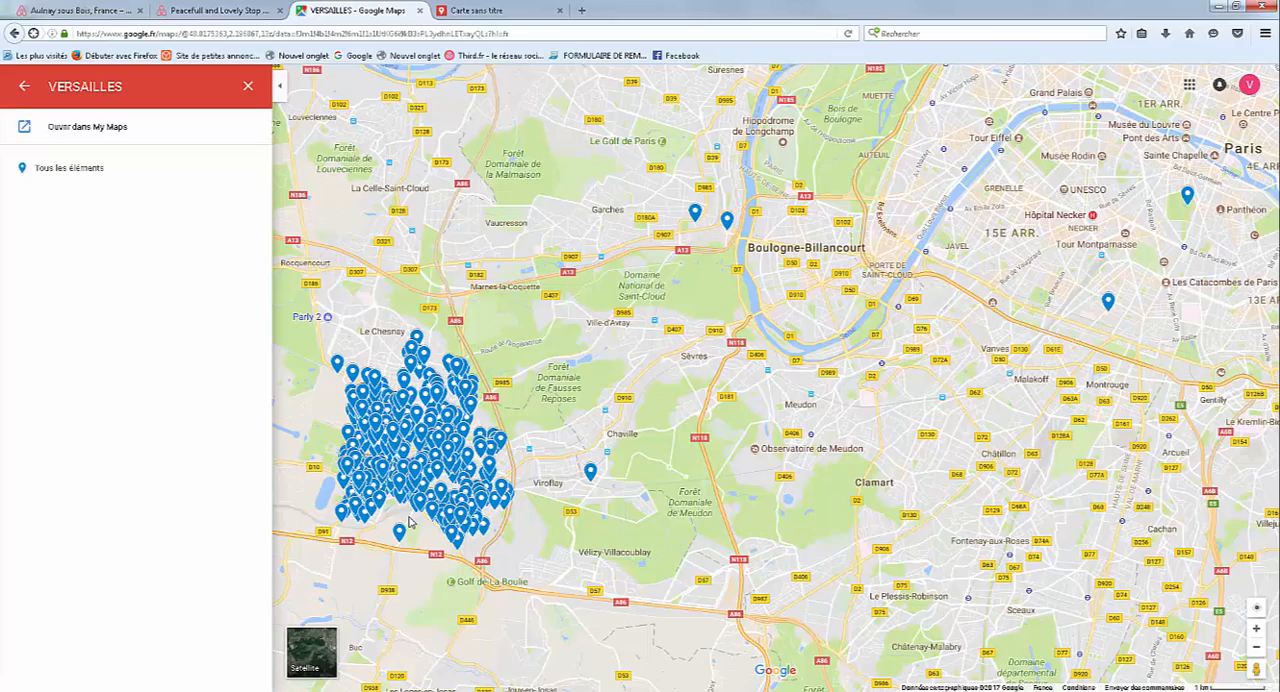
scroll(411, 522, up, 3)
drag(461, 511, 541, 511)
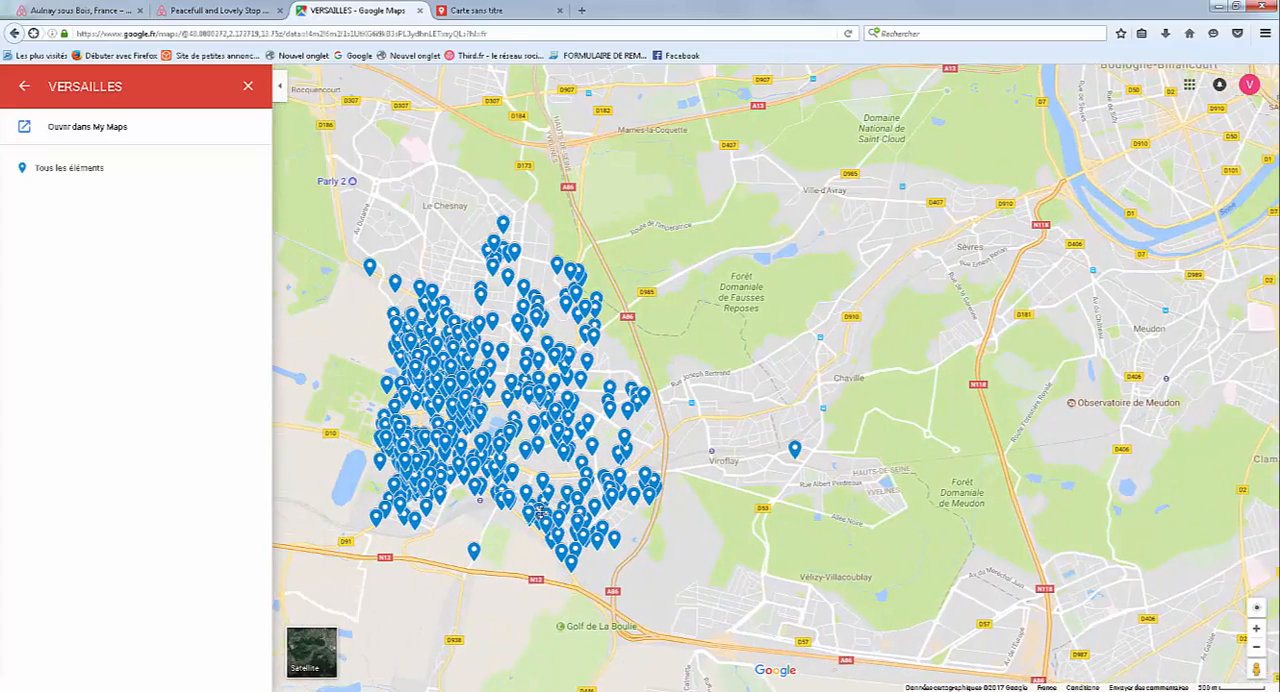
scroll(438, 456, up, 2)
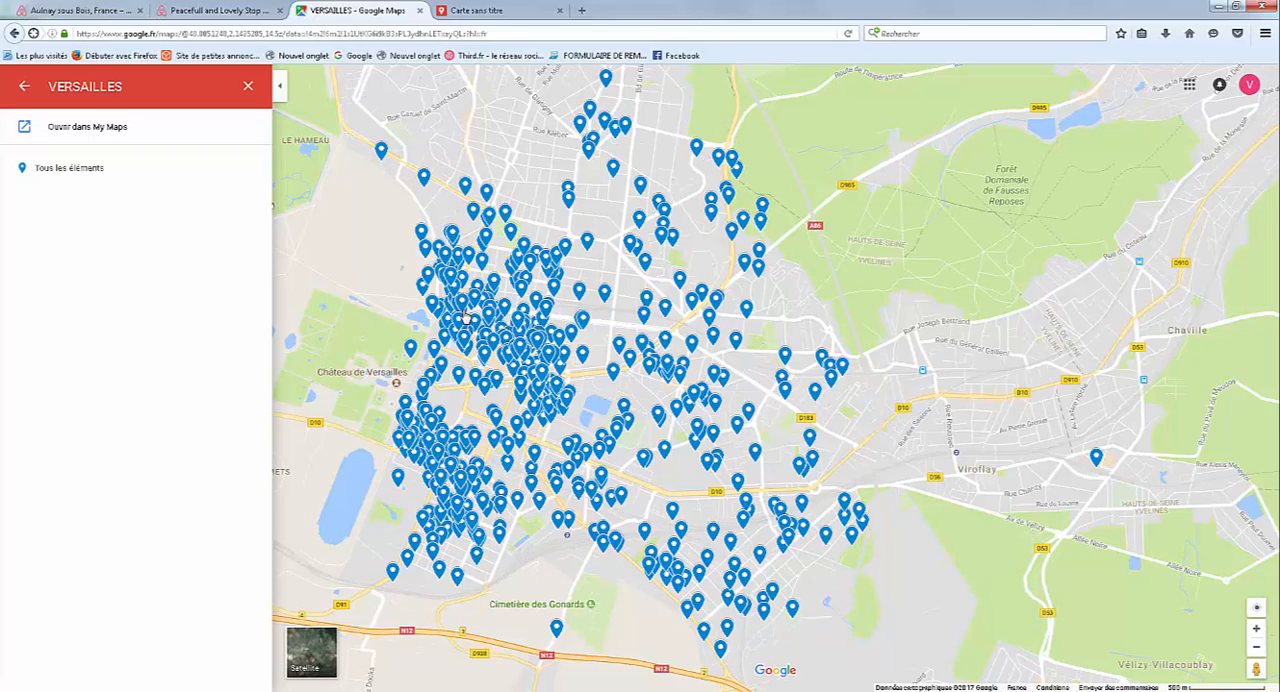
scroll(465, 318, up, 2)
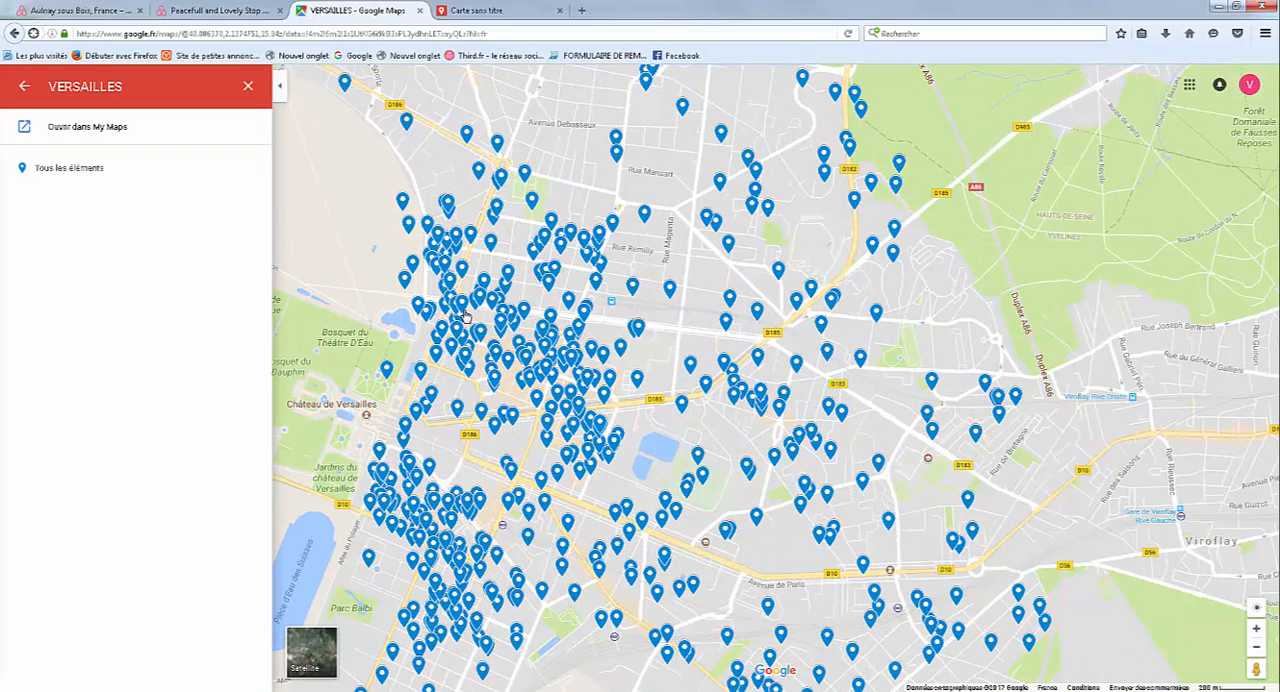